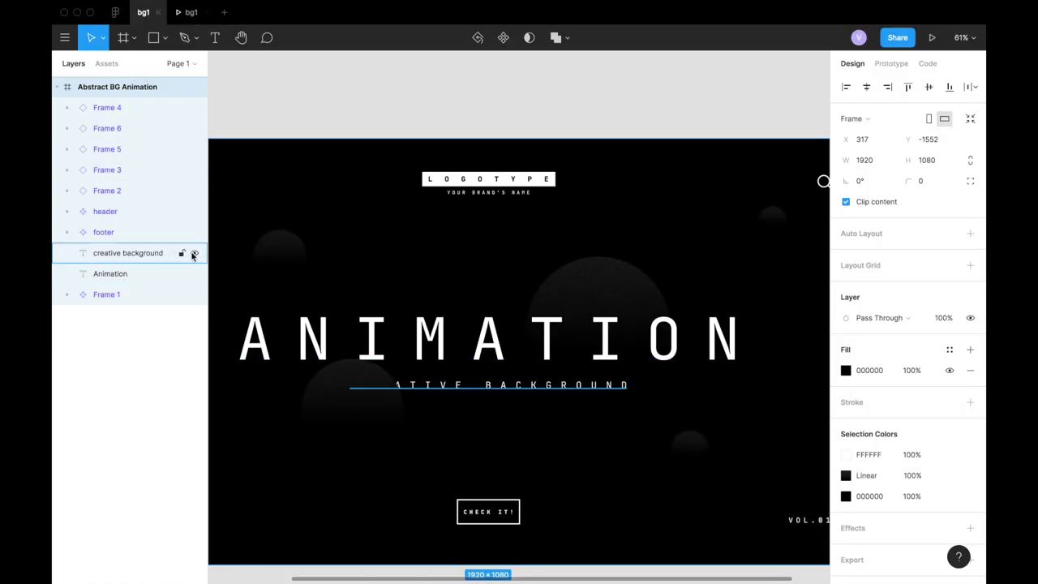
Hide the 'creative background' and 'Animation' text layers and select Frame 1.
click(193, 253)
click(193, 273)
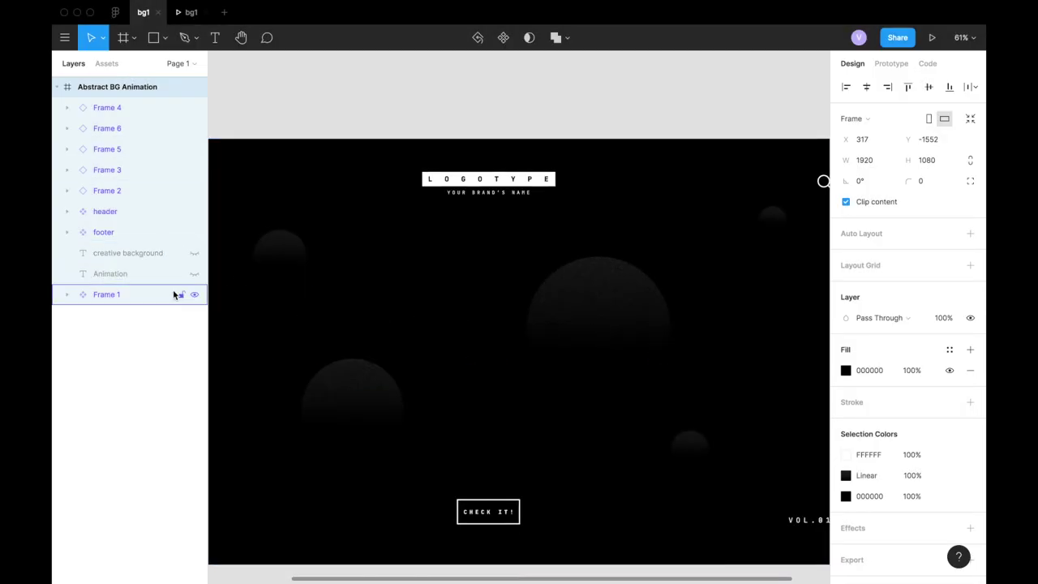
click(171, 293)
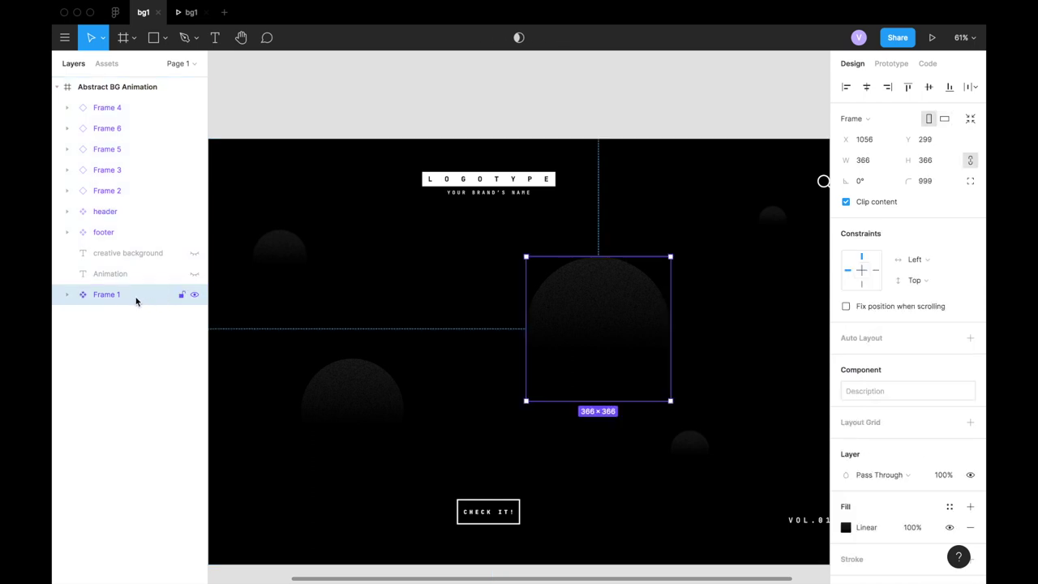
Paste a copy of Frame 1 as Frame 7, detach its instance, and hide Frame 1.
key(ctrl+v)
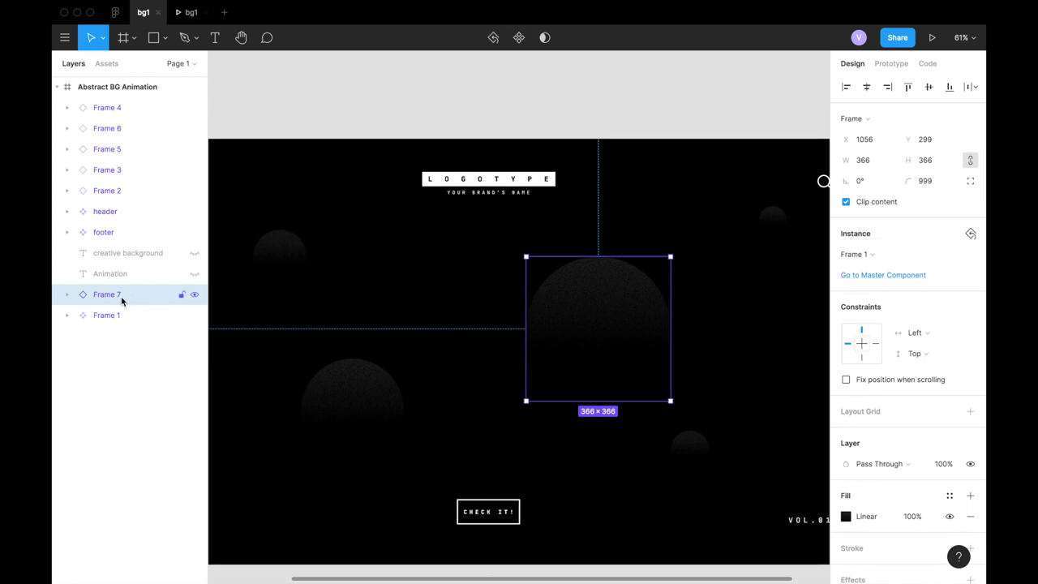
right_click(120, 299)
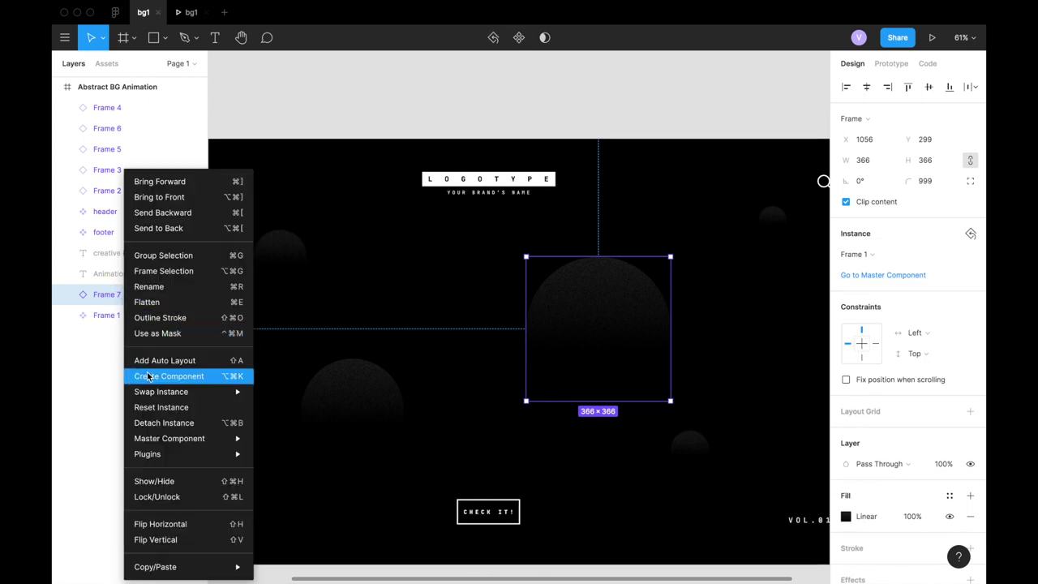
click(151, 424)
mouse_move(130, 316)
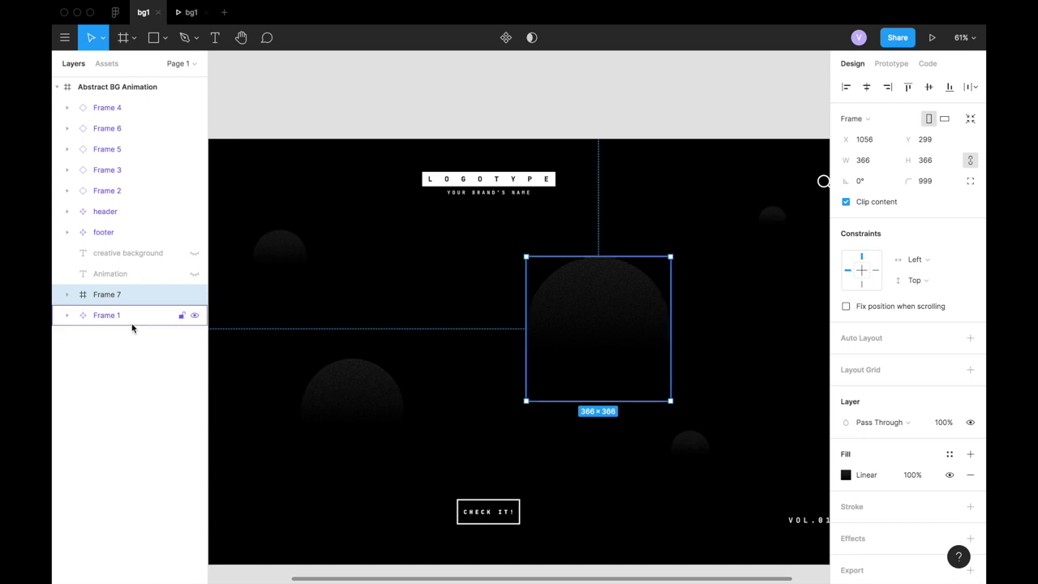
click(193, 315)
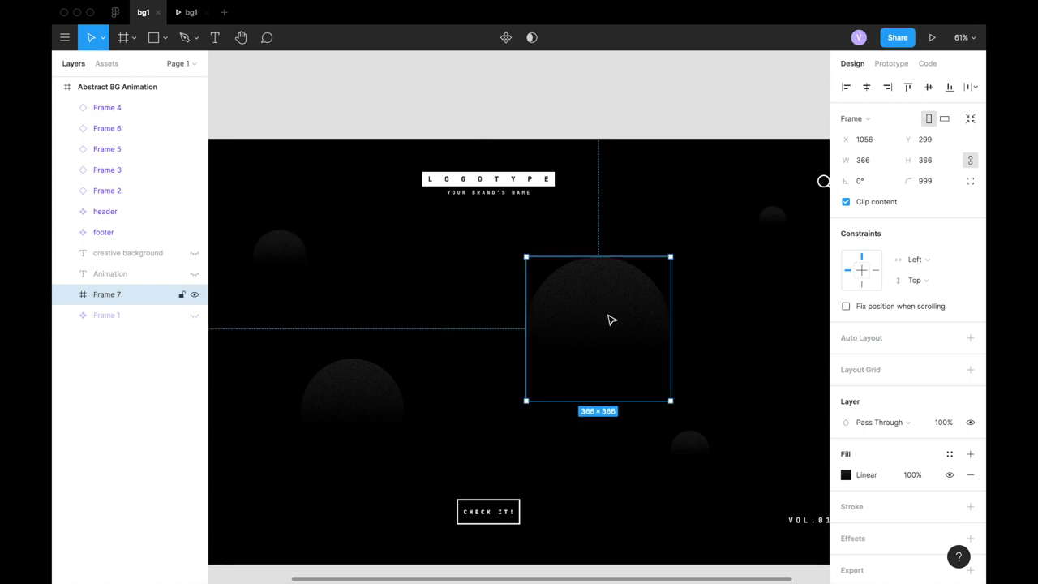
Give Frame 7 a radial gradient fill from pale yellow FFF9D7 to black, enlarged across the sphere.
click(846, 474)
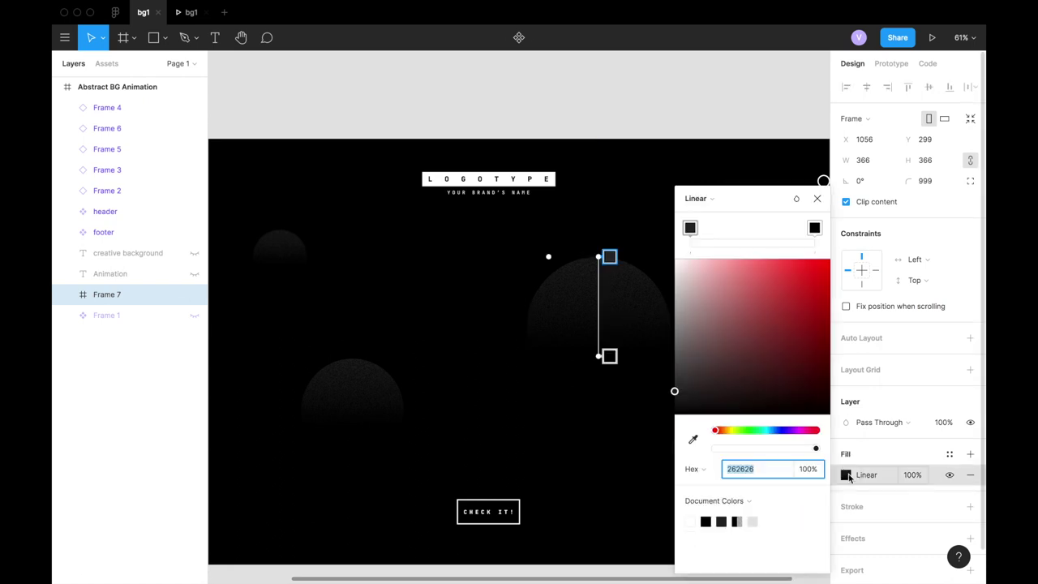
click(706, 202)
click(711, 214)
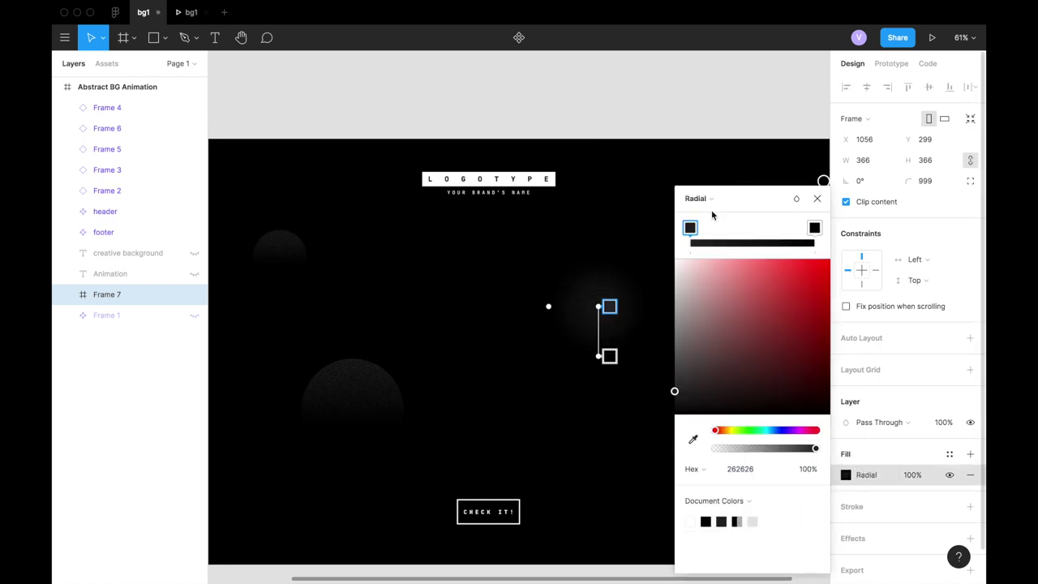
drag(704, 280, 700, 262)
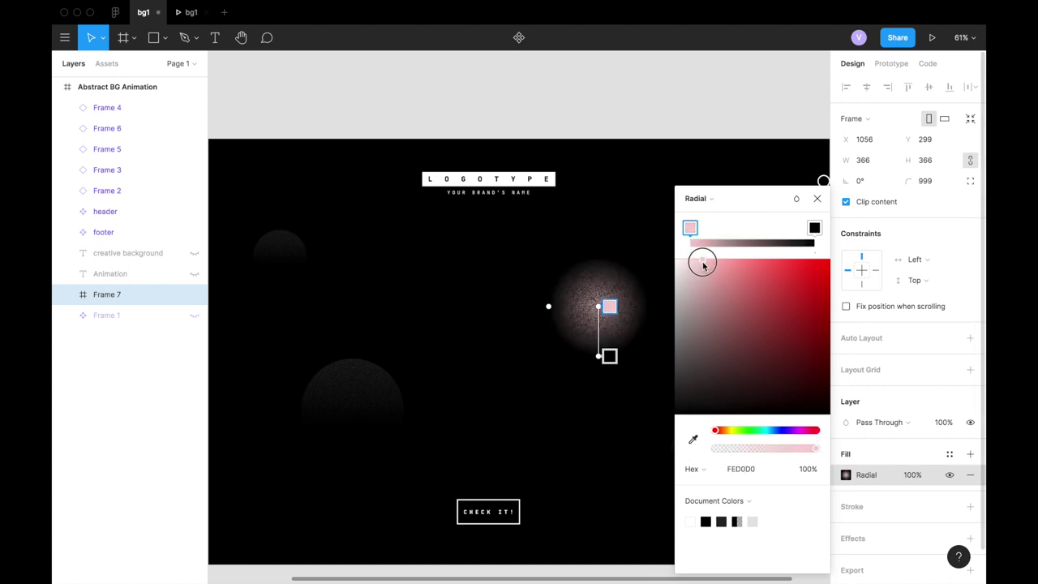
click(729, 430)
drag(729, 432, 729, 432)
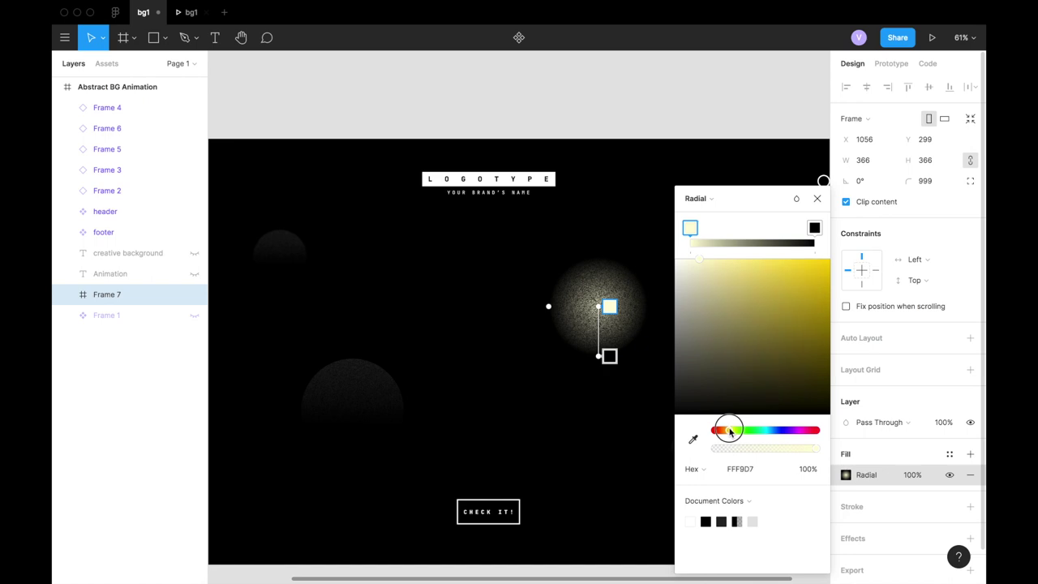
click(814, 228)
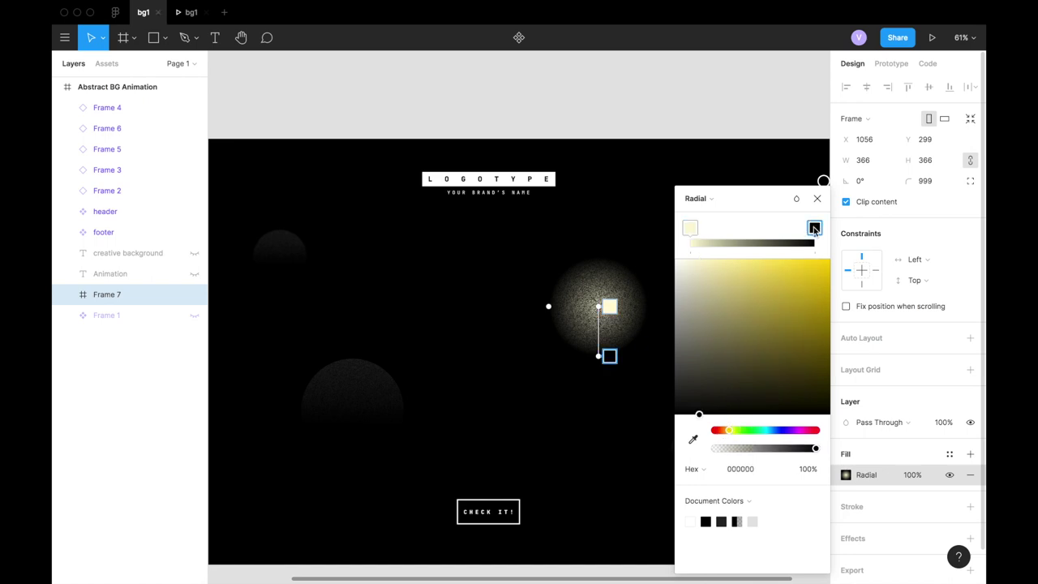
drag(798, 381, 835, 423)
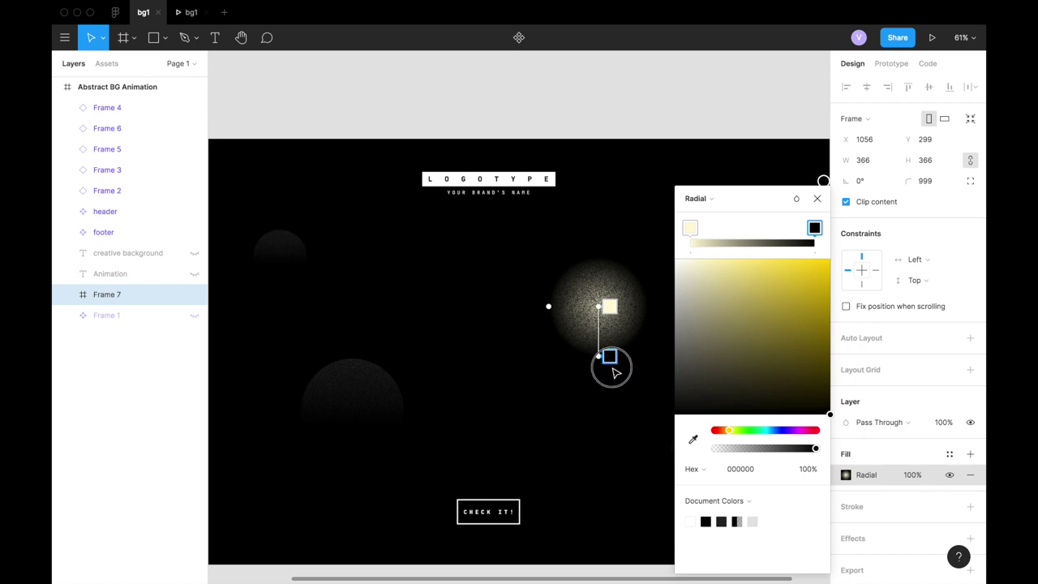
mouse_move(600, 356)
mouse_down()
mouse_move(604, 419)
mouse_move(606, 399)
mouse_up()
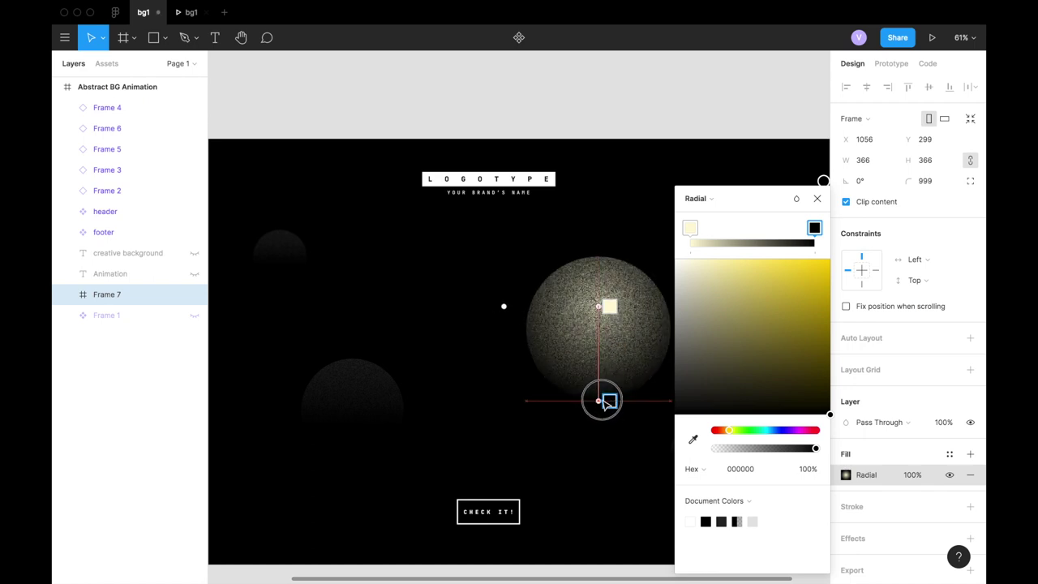
Add two middle stops to the radial gradient, a brown one and a warm gold 98751C.
click(609, 374)
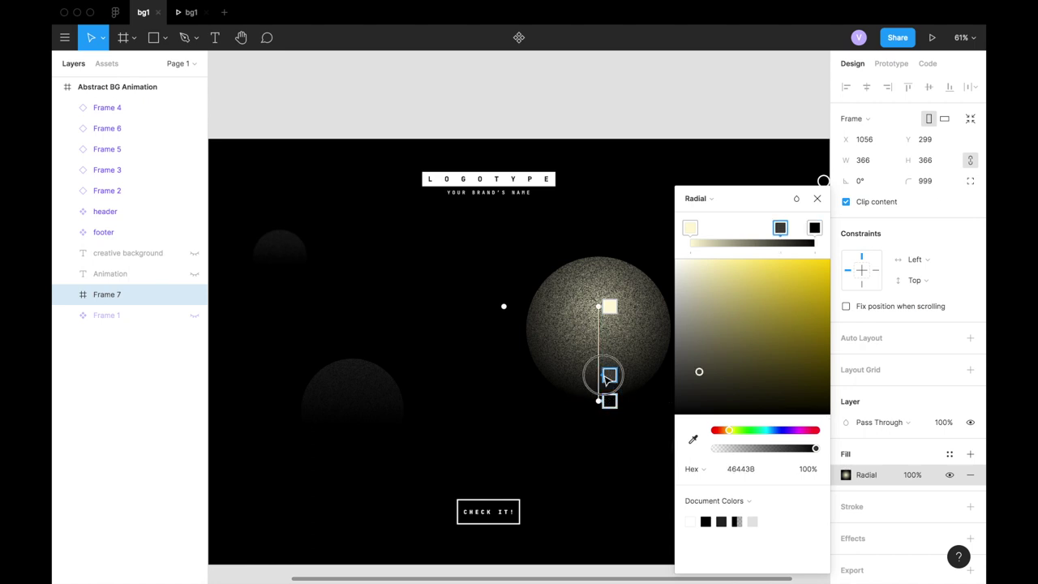
drag(782, 372, 810, 365)
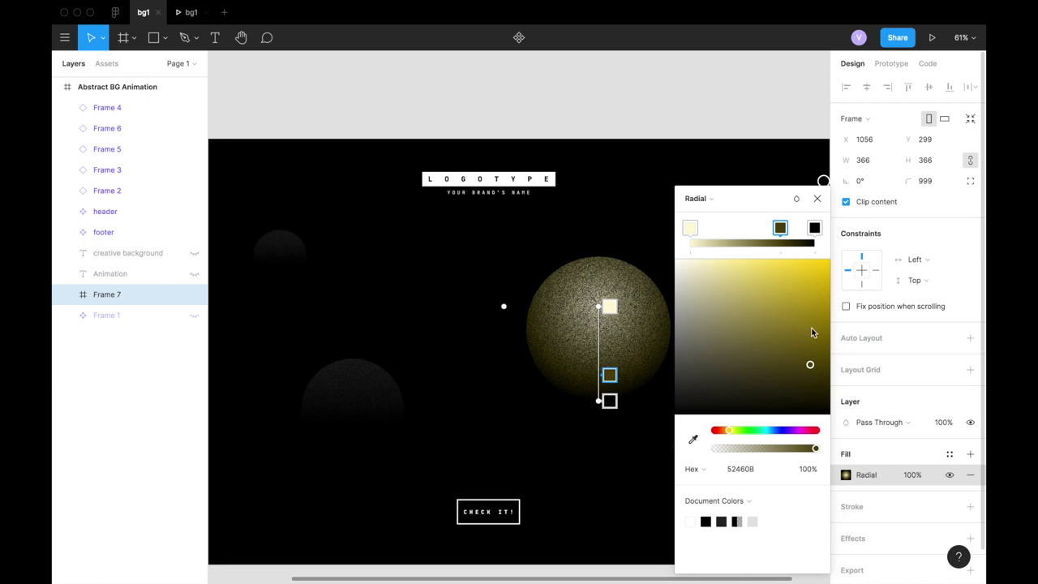
drag(728, 432, 728, 434)
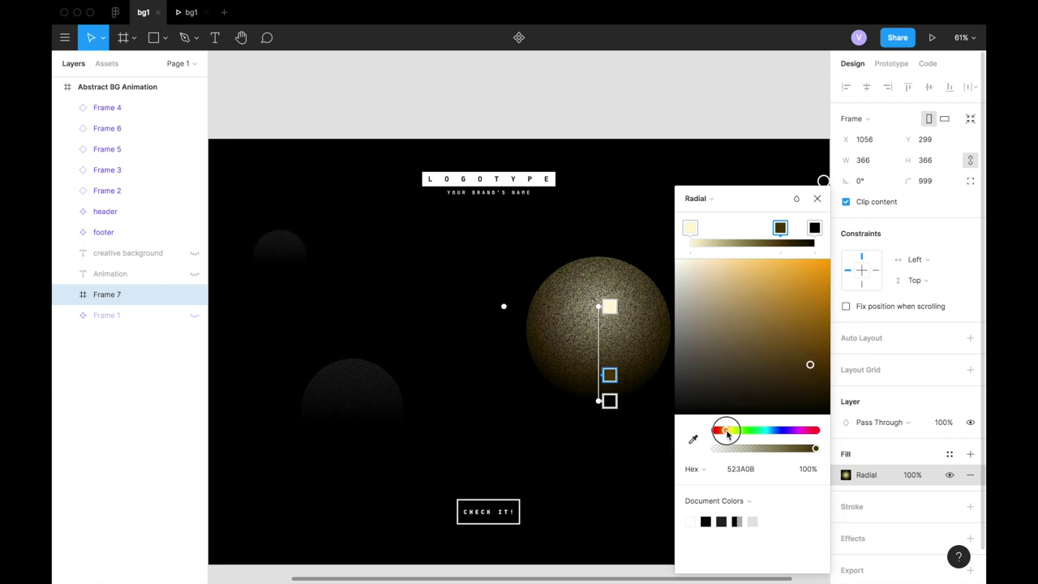
drag(809, 364, 812, 354)
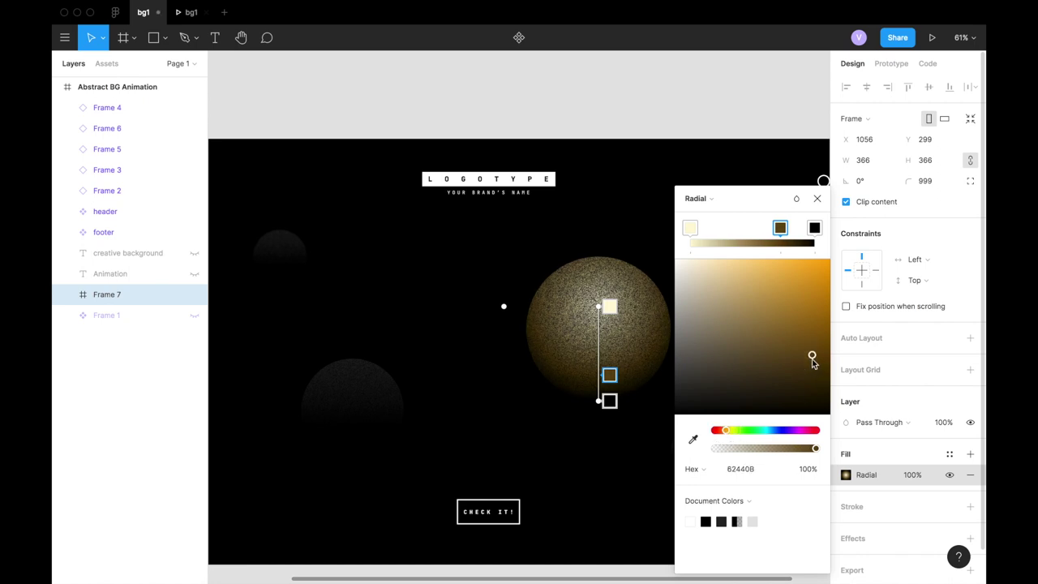
click(609, 343)
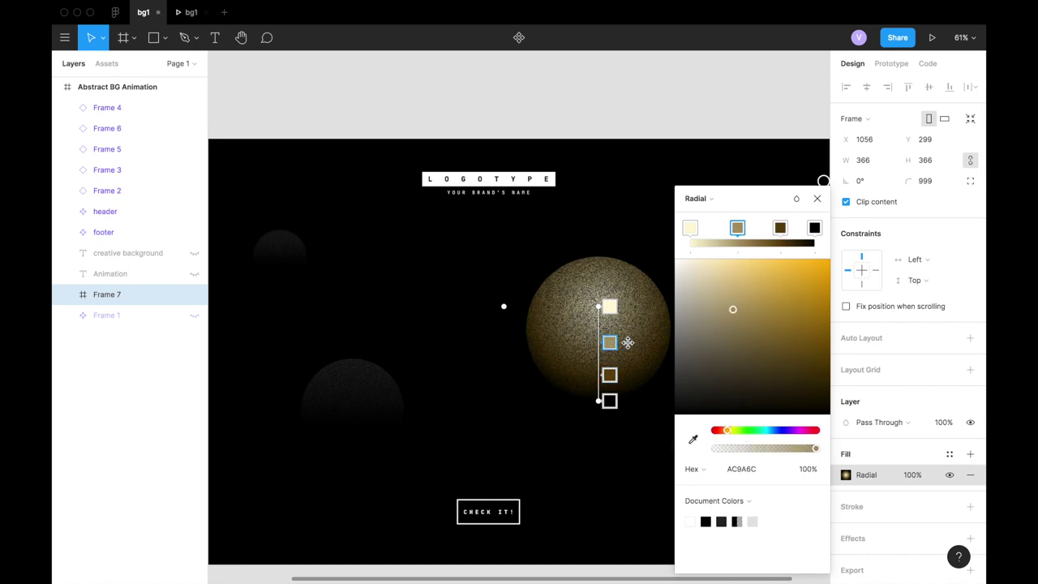
mouse_move(772, 313)
mouse_down()
mouse_move(792, 338)
mouse_move(815, 329)
mouse_move(803, 330)
mouse_up()
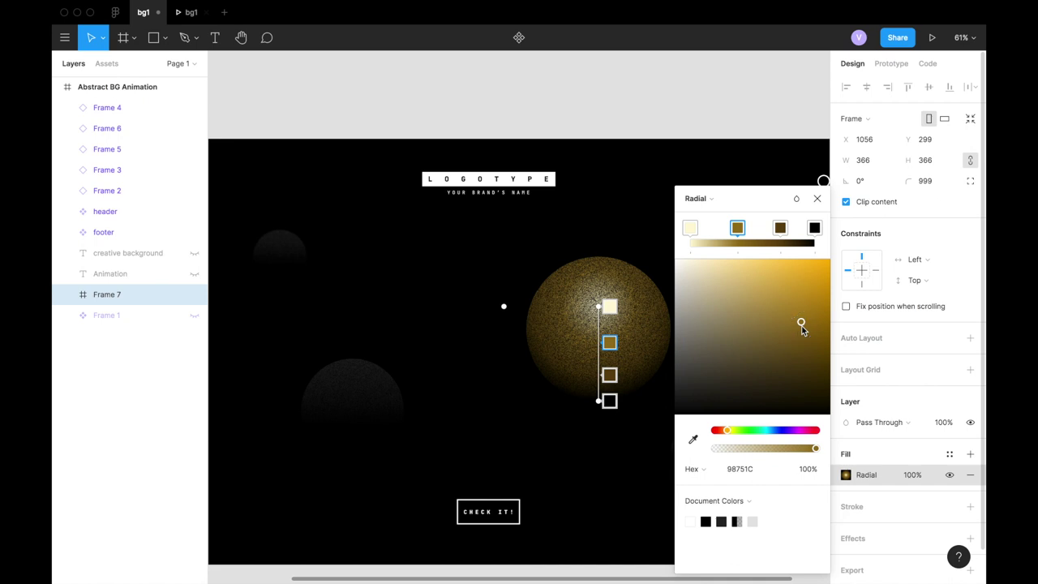
Lighten the centre stop to cream FFFBE5 and move the gradient centre slightly upward.
click(610, 307)
drag(695, 268, 689, 257)
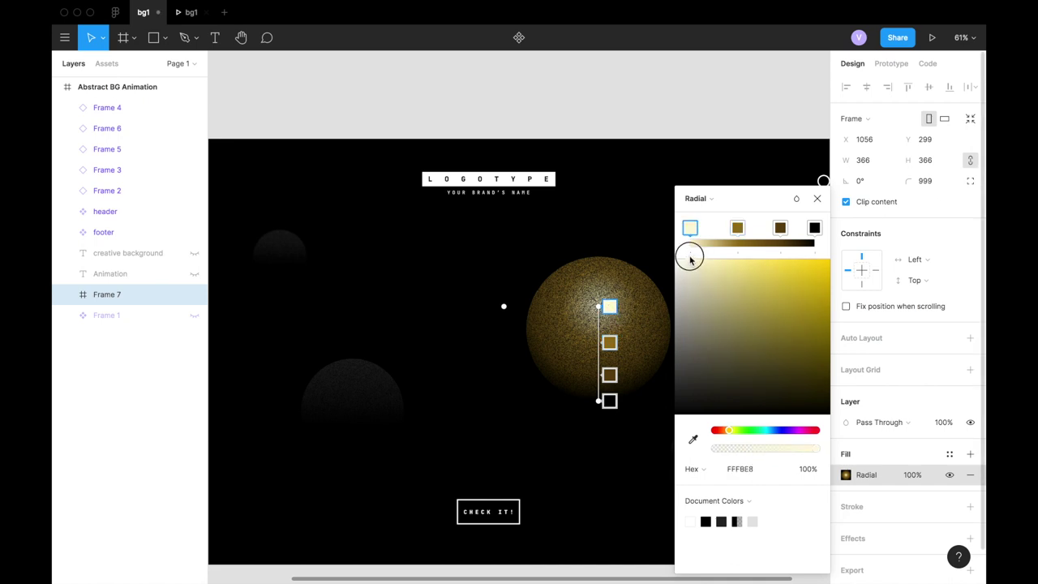
click(610, 341)
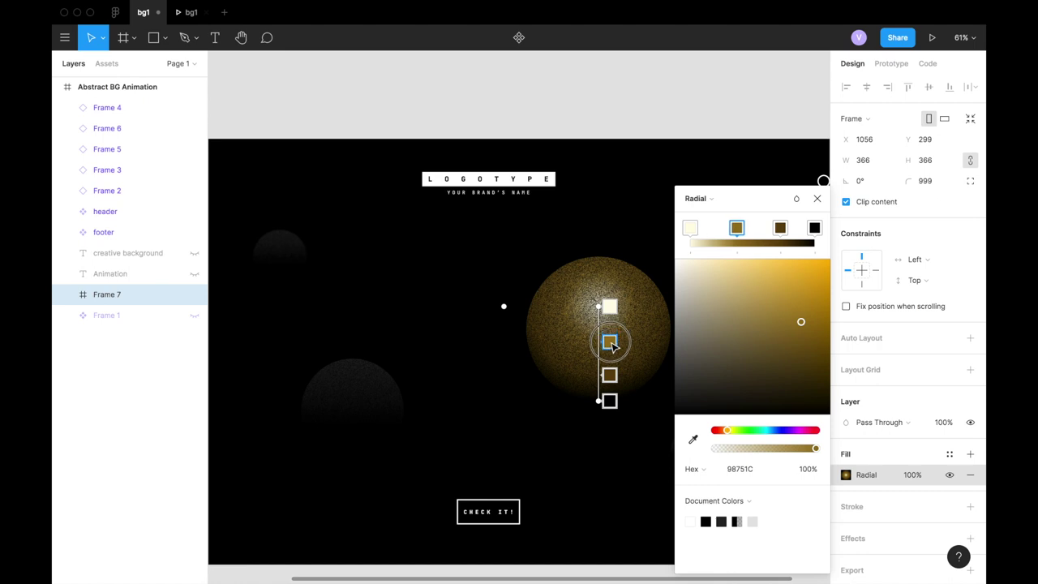
drag(598, 305, 598, 298)
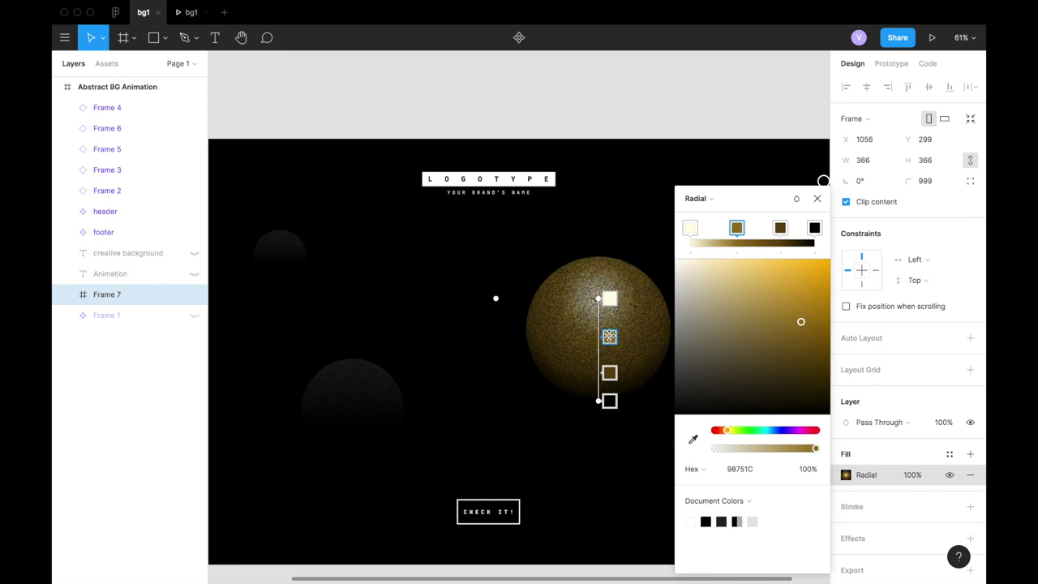
click(817, 200)
Set the textured Rectangle inside Frame 7 to 20% opacity.
click(68, 295)
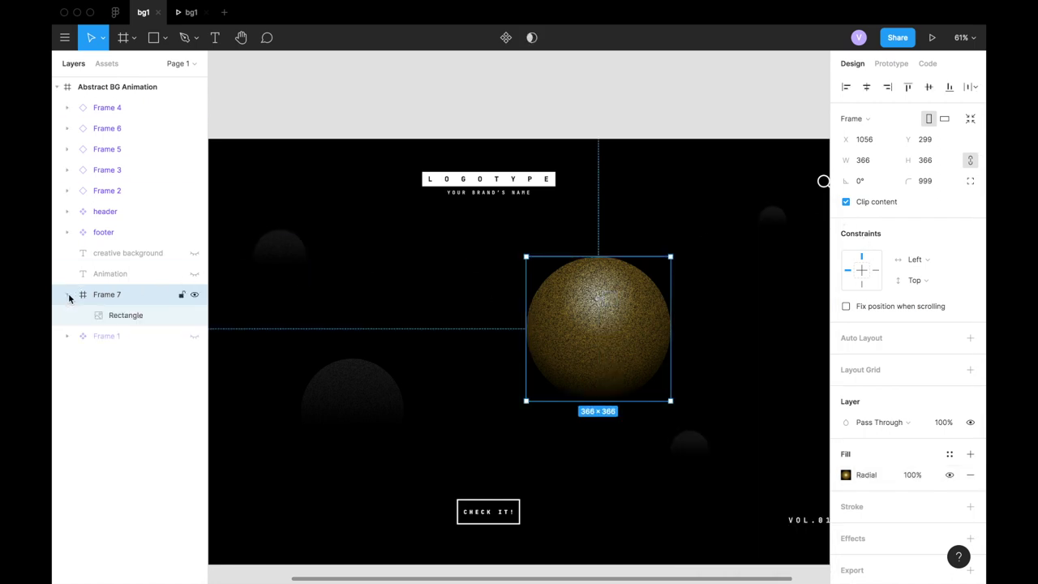
click(115, 315)
click(943, 297)
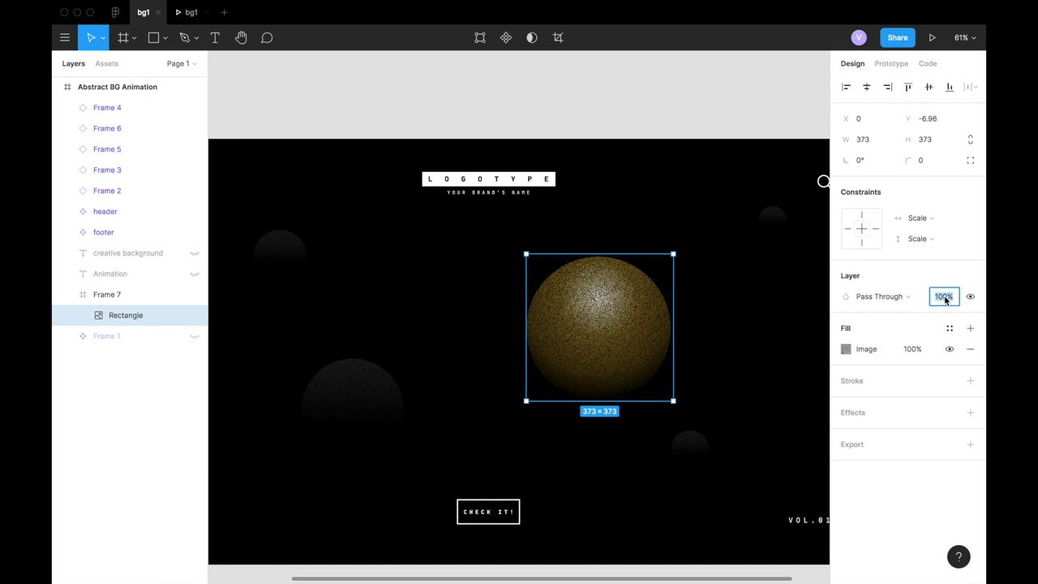
text(20)
key(Return)
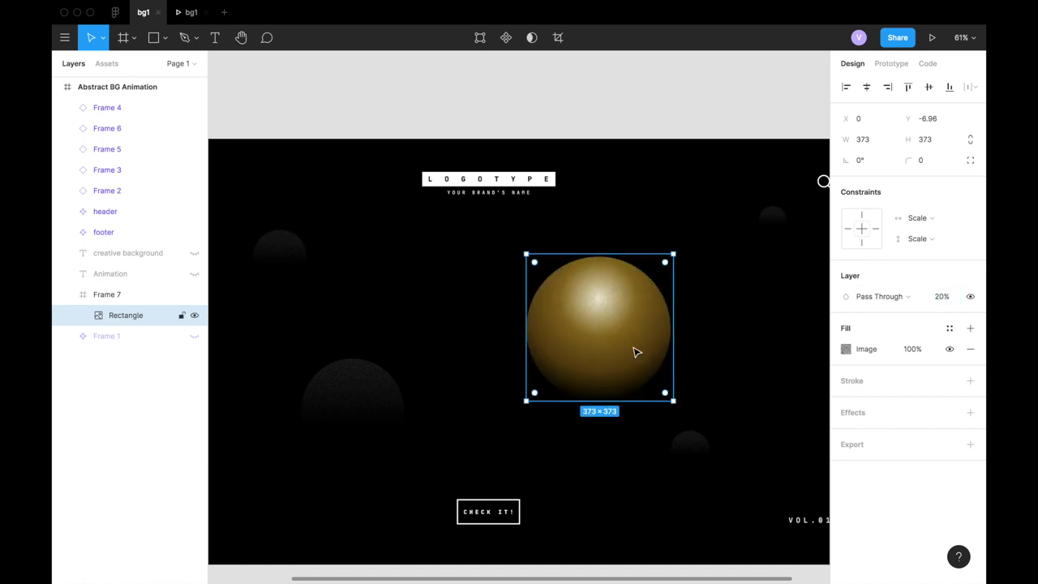
Brighten Frame 7's gold gradient stop to AC821A and nudge the stops toward the centre.
click(129, 295)
click(846, 474)
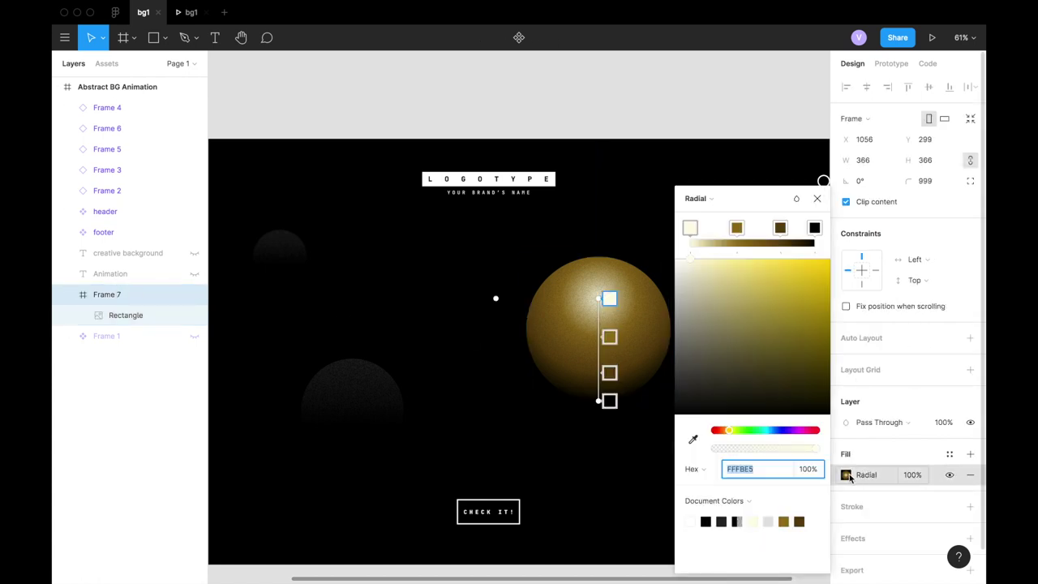
drag(779, 231, 771, 232)
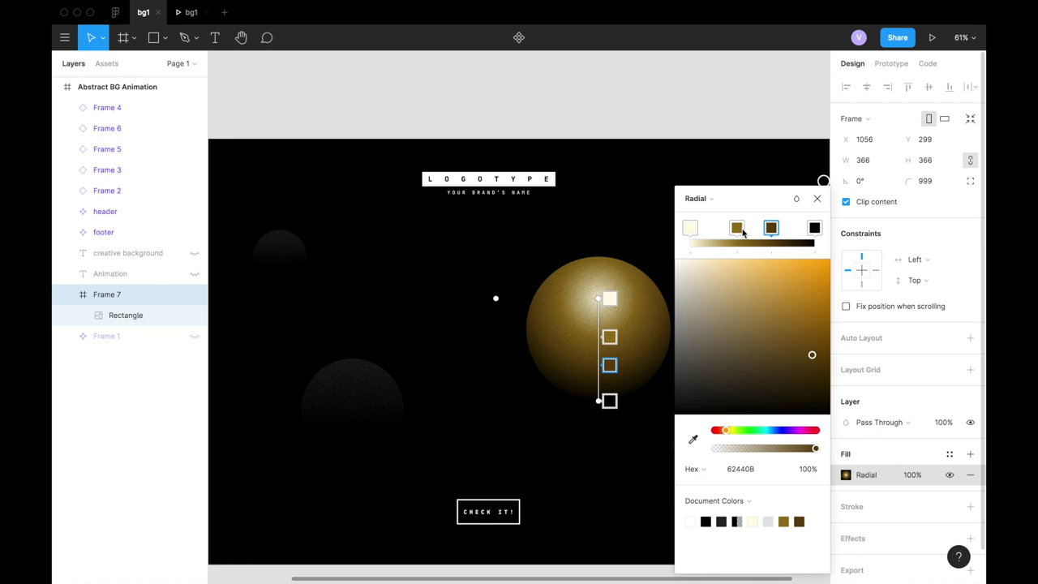
click(743, 232)
drag(808, 329, 806, 312)
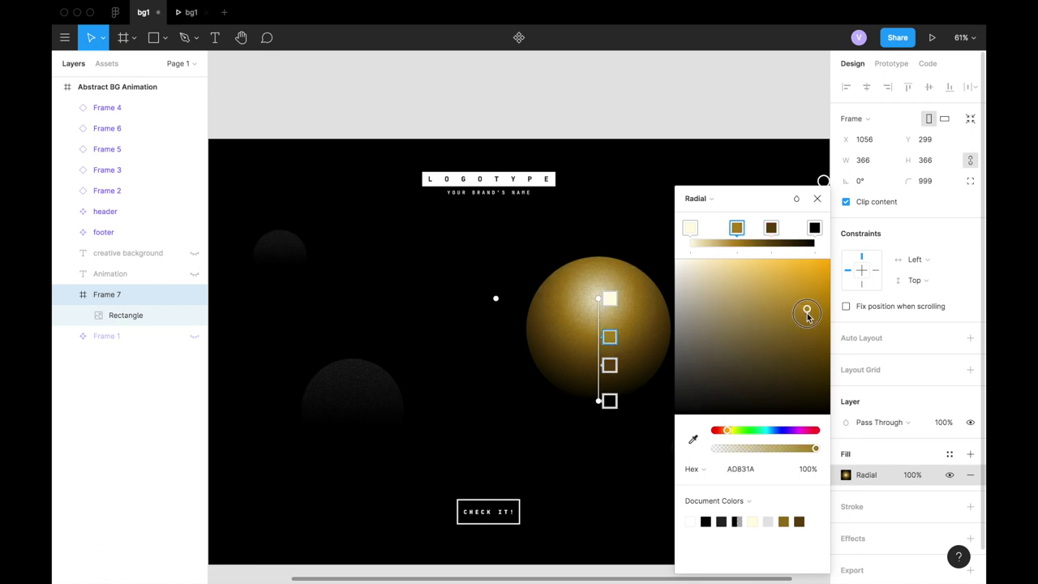
drag(806, 312, 806, 309)
drag(610, 337, 614, 340)
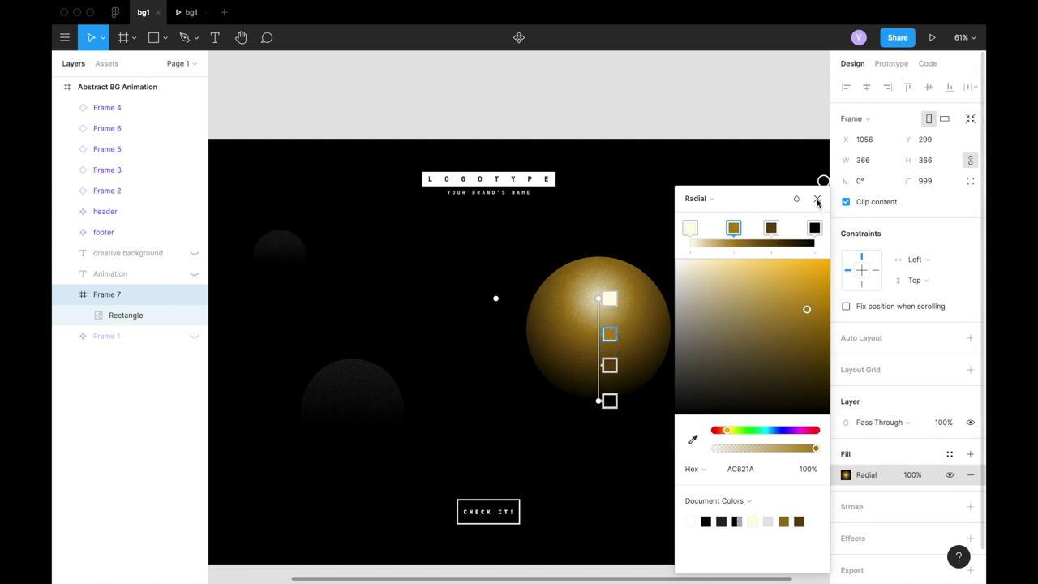
click(817, 200)
Add a second fill to Frame 7 as a radial gradient.
click(971, 454)
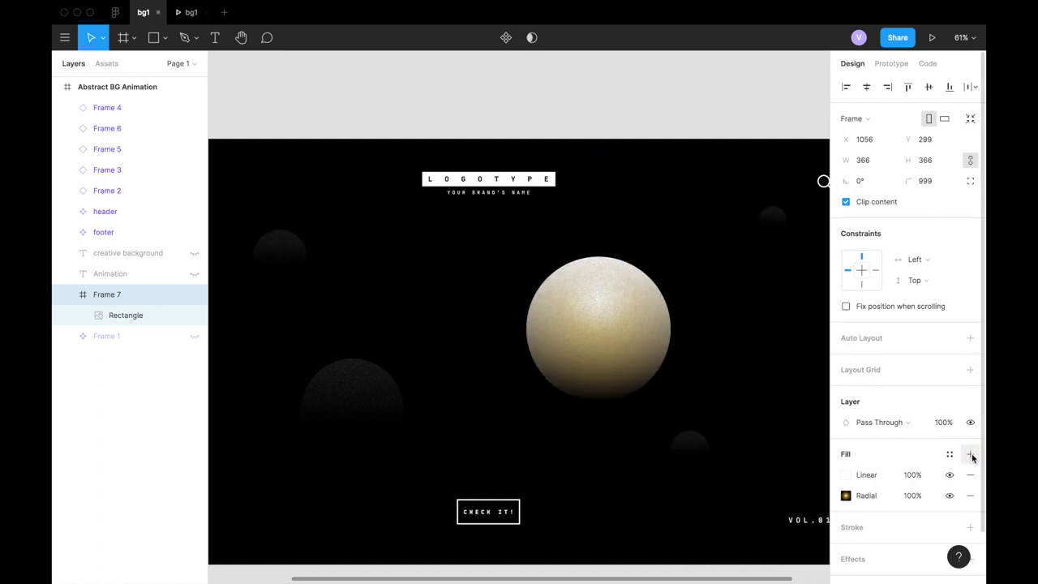
click(846, 474)
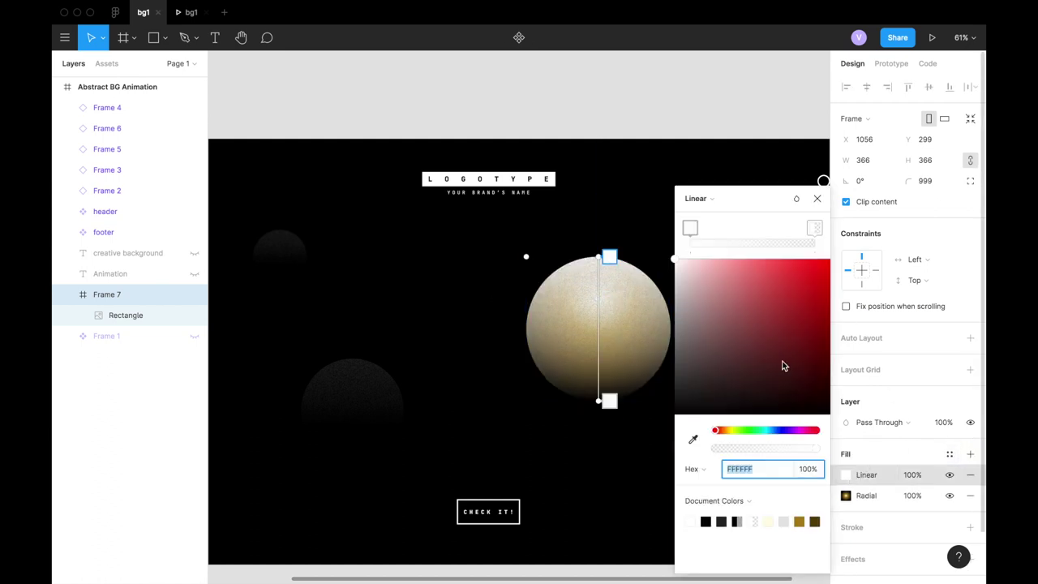
click(710, 200)
click(710, 216)
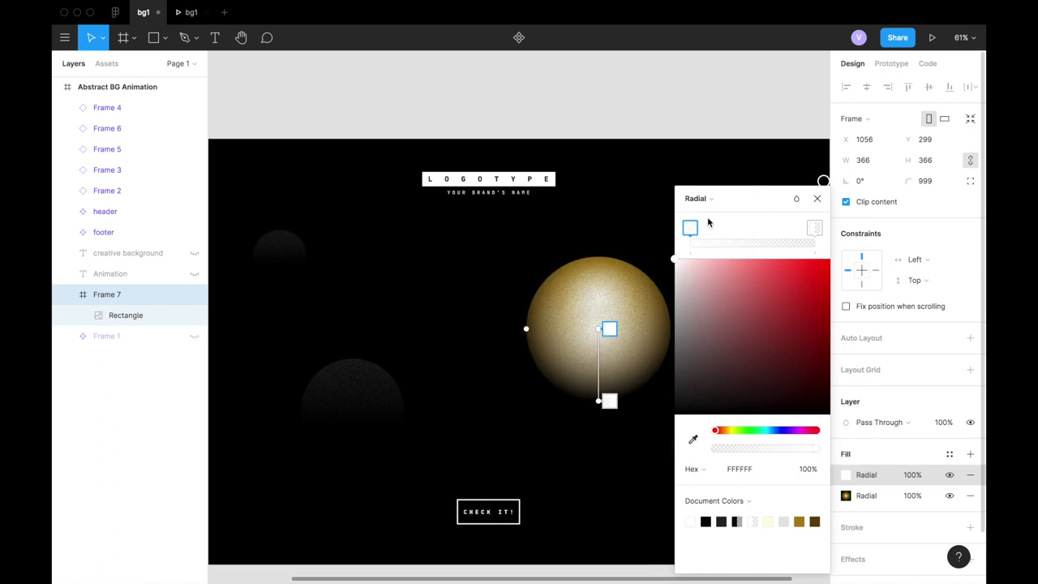
Spread the highlight gradient's stops and shift it downward to enlarge it over the sphere.
drag(610, 329, 610, 364)
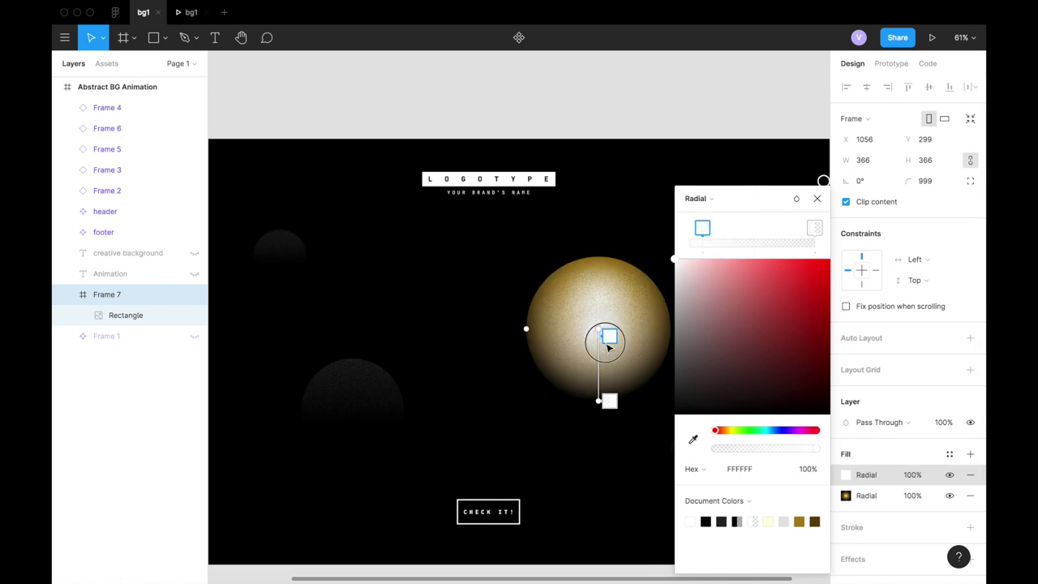
mouse_move(610, 401)
mouse_down()
mouse_move(614, 354)
mouse_move(613, 401)
mouse_up()
drag(609, 347, 601, 419)
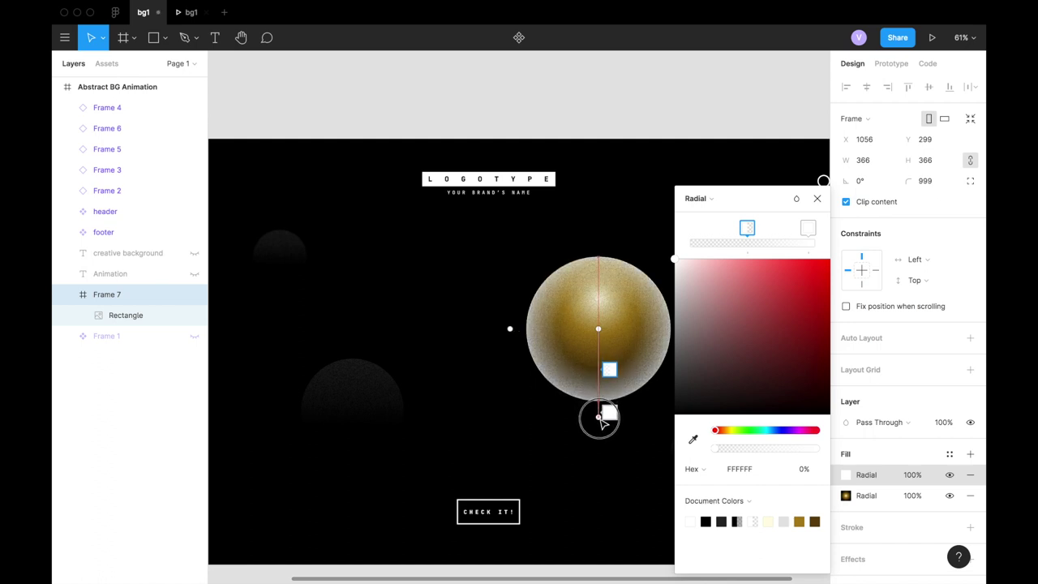
drag(598, 328, 599, 341)
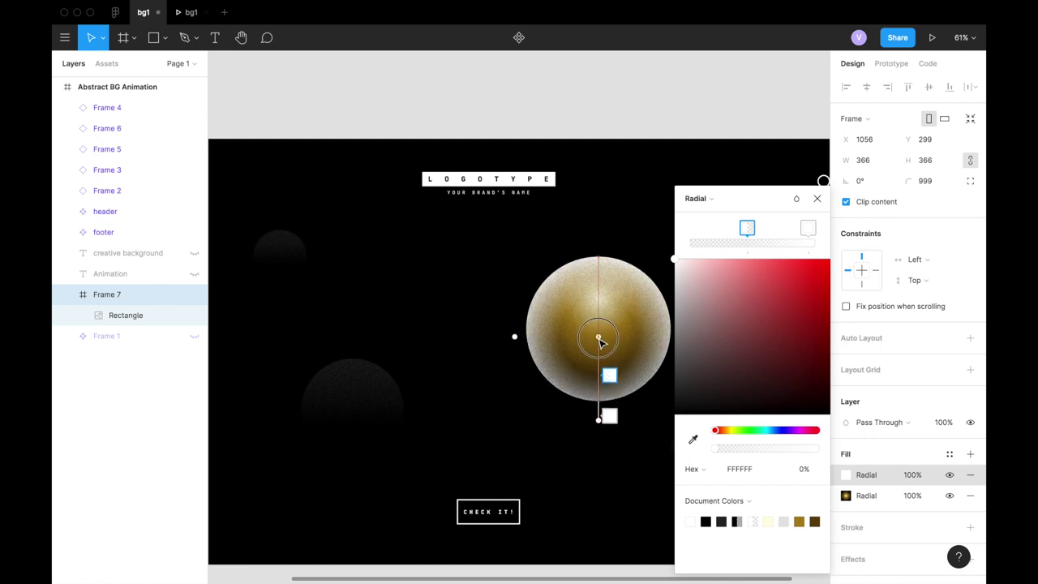
mouse_move(606, 379)
mouse_down()
mouse_move(607, 366)
mouse_move(598, 444)
mouse_up()
drag(608, 406, 608, 406)
drag(599, 445, 599, 452)
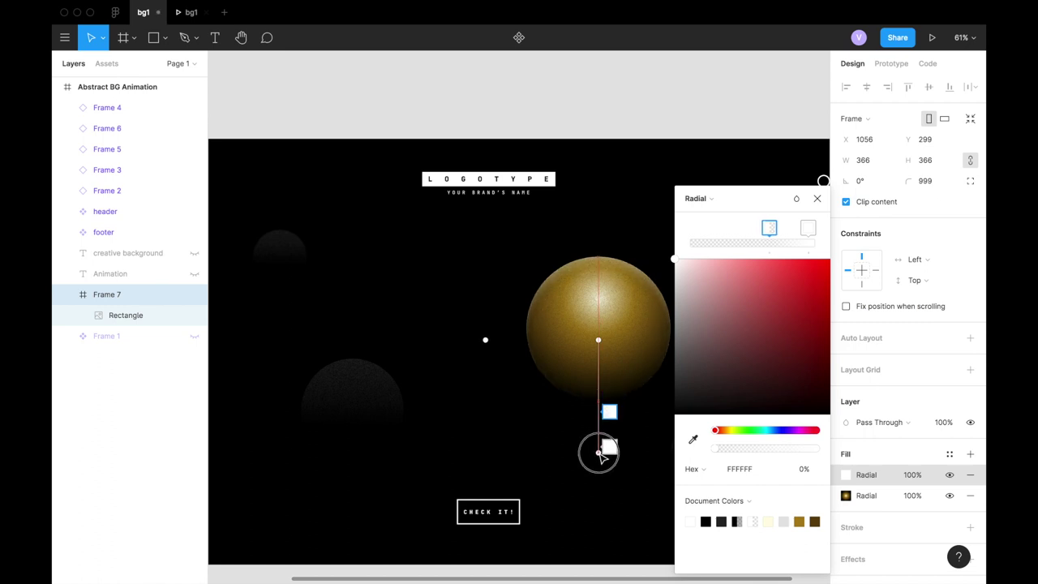
Fine-tune the highlight's stop positions and lower its centre on the sphere.
drag(611, 413, 613, 406)
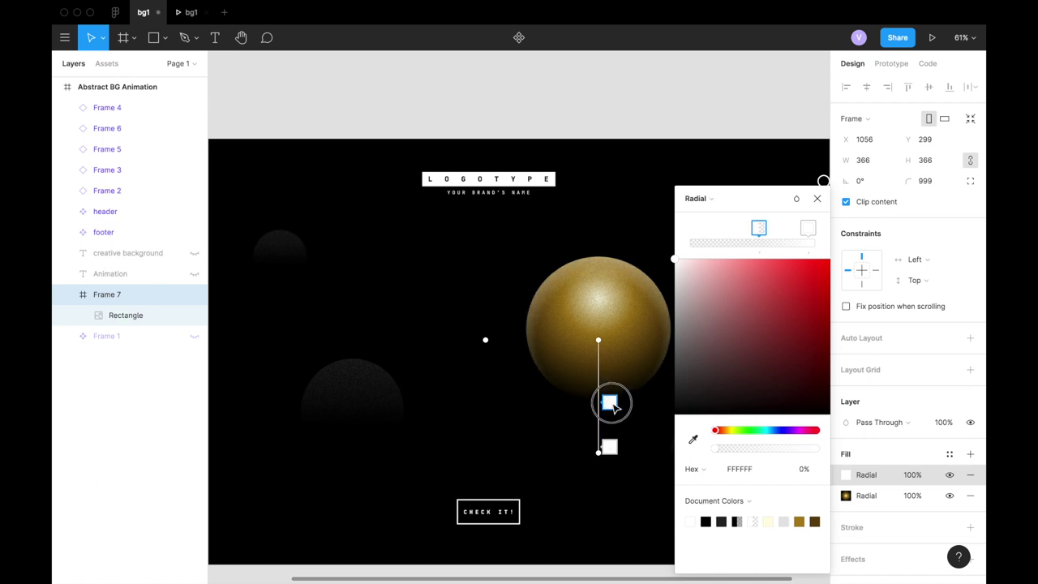
drag(614, 405, 611, 411)
drag(598, 452, 597, 450)
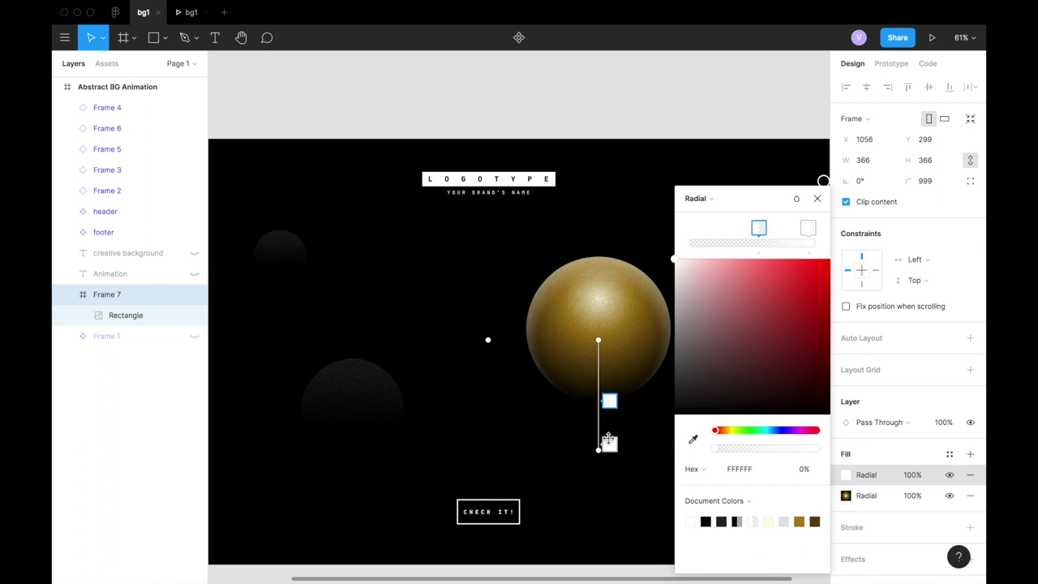
drag(612, 445, 610, 444)
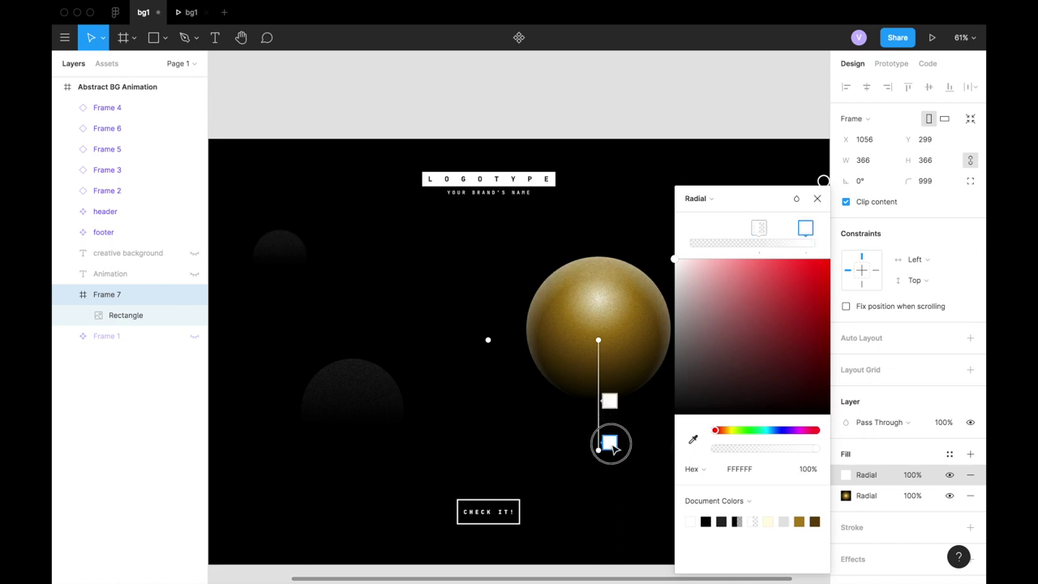
drag(609, 400, 614, 403)
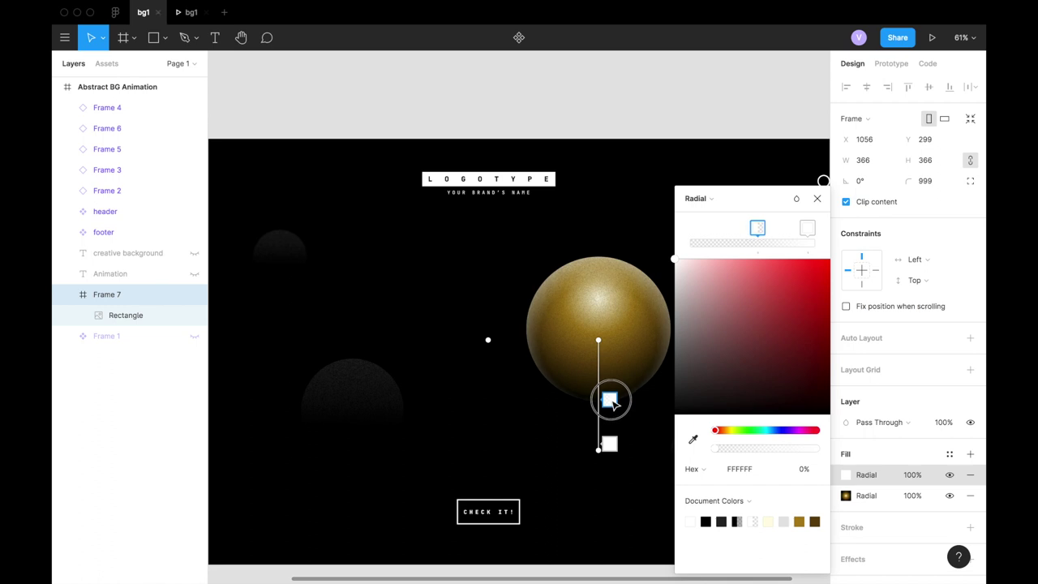
drag(597, 340, 599, 333)
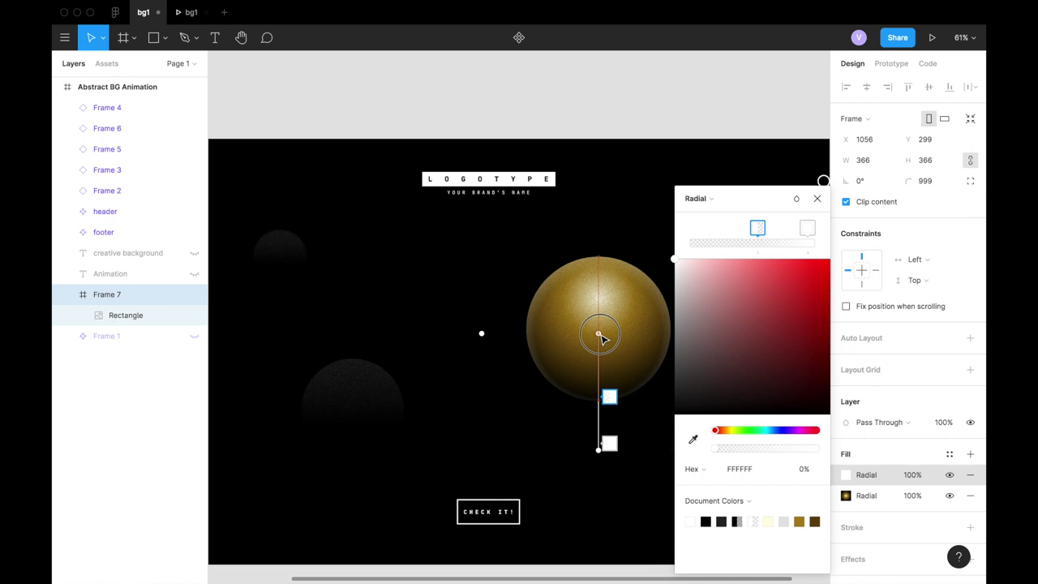
drag(600, 338, 601, 342)
drag(608, 395, 610, 402)
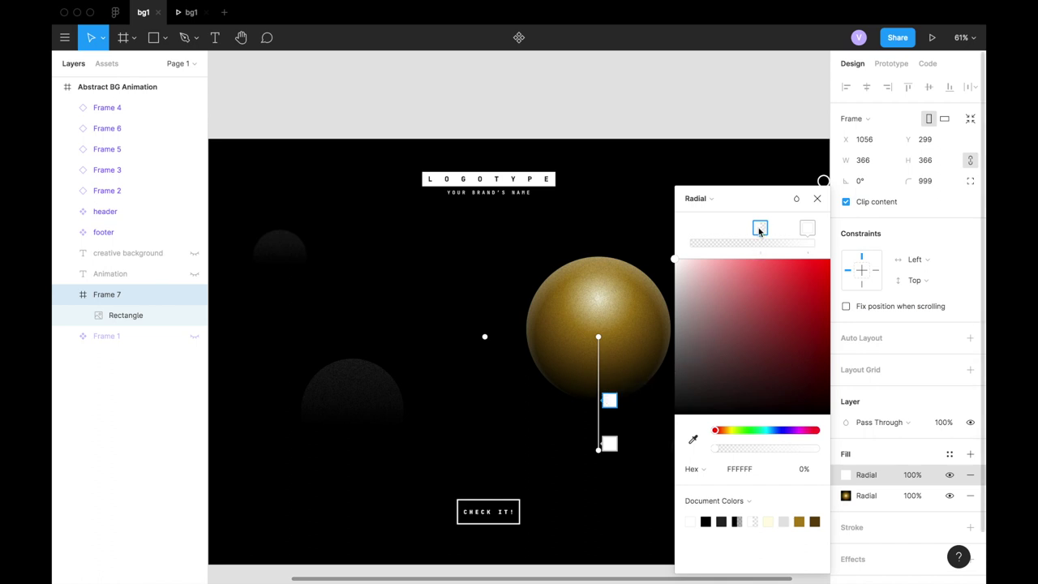
Colour the highlight stops pale cream FFFCDE and FFFDE7, keeping the inner stop transparent.
click(810, 230)
click(730, 431)
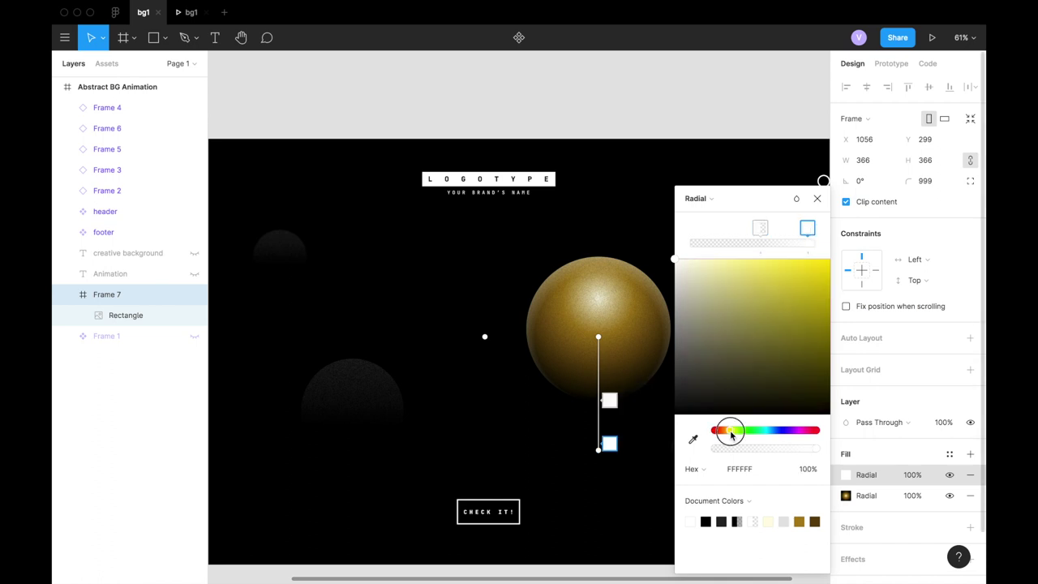
click(695, 260)
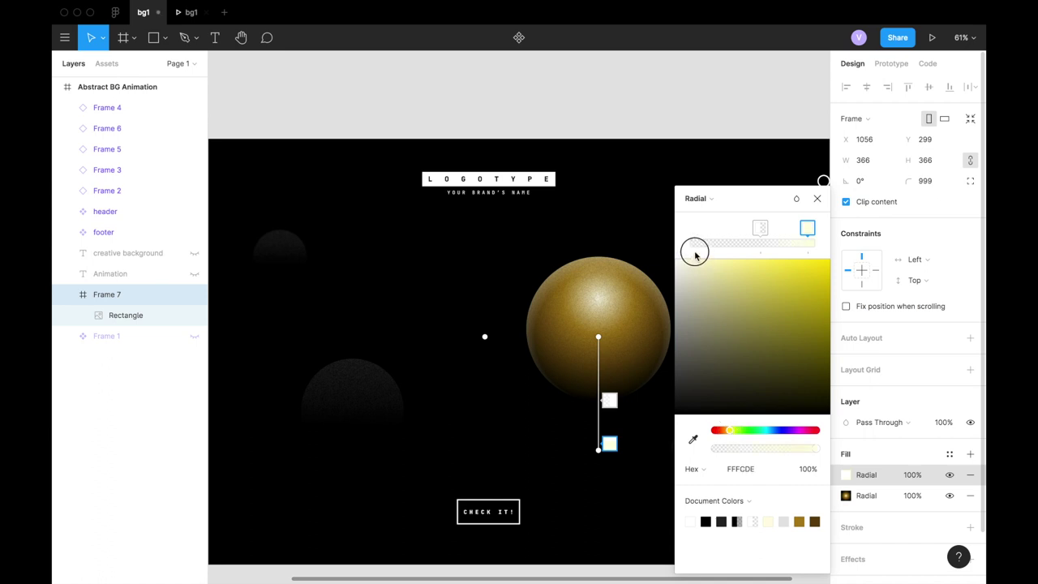
click(759, 230)
drag(694, 268, 690, 255)
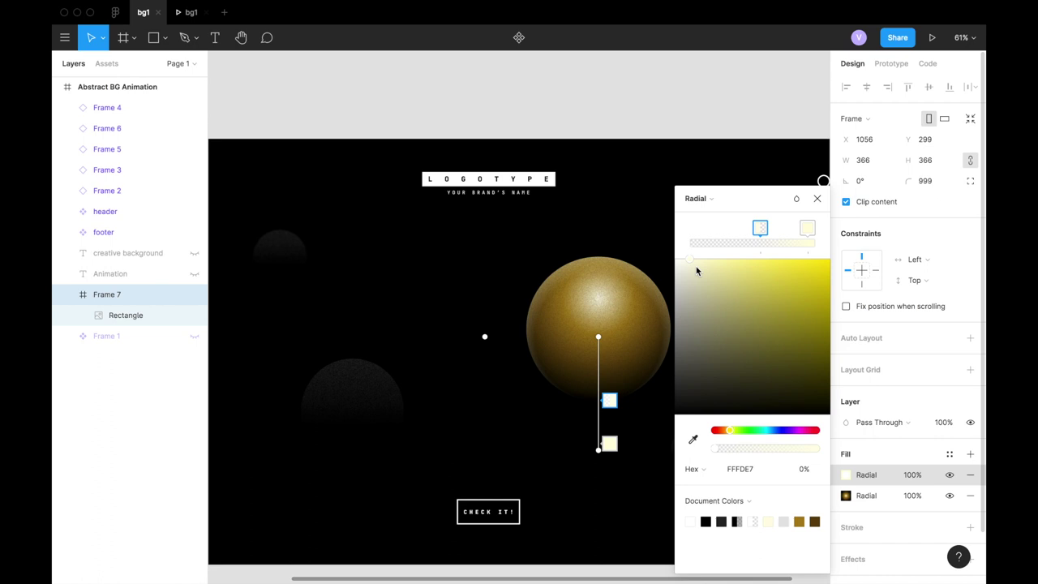
click(816, 199)
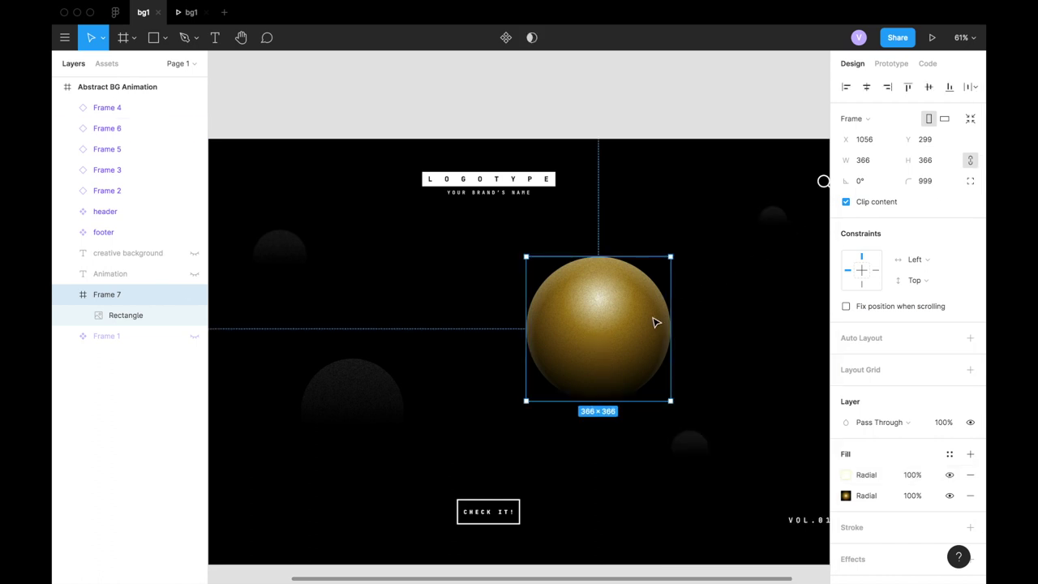
Draw a circle of about 113 px on the upper part of the sphere inside Frame 7.
click(137, 315)
click(167, 39)
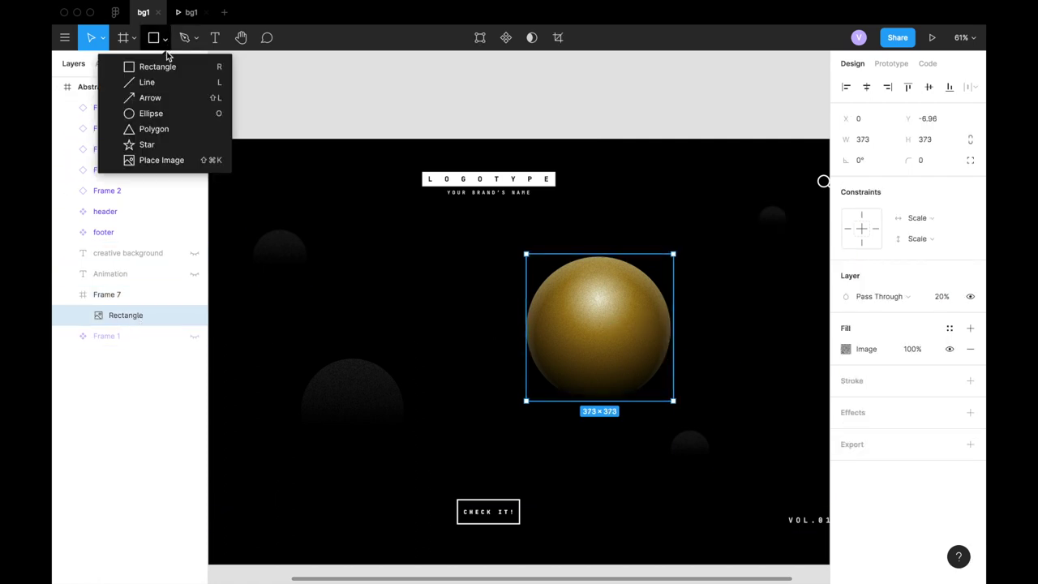
click(146, 117)
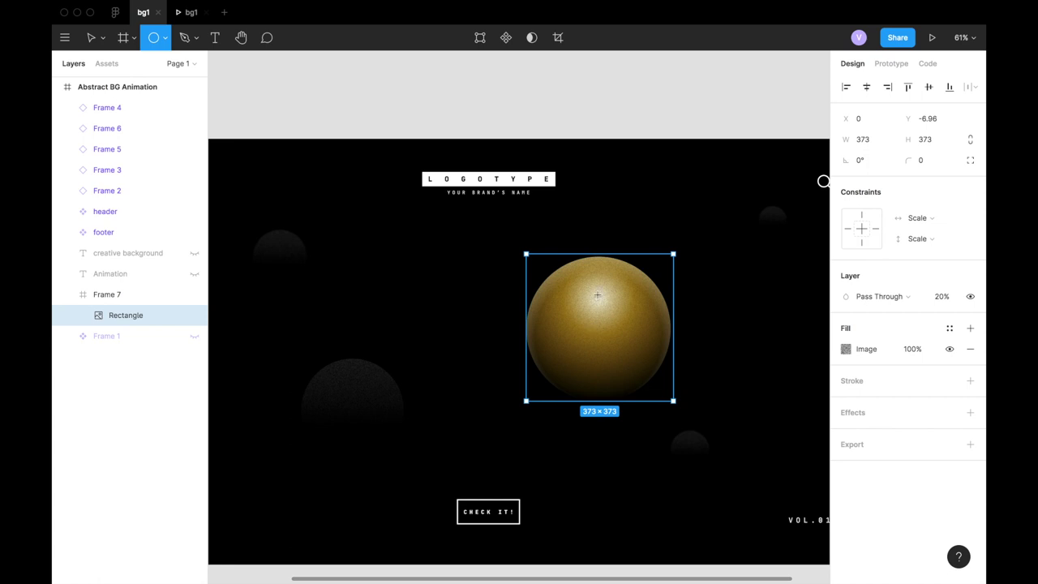
drag(577, 283, 622, 327)
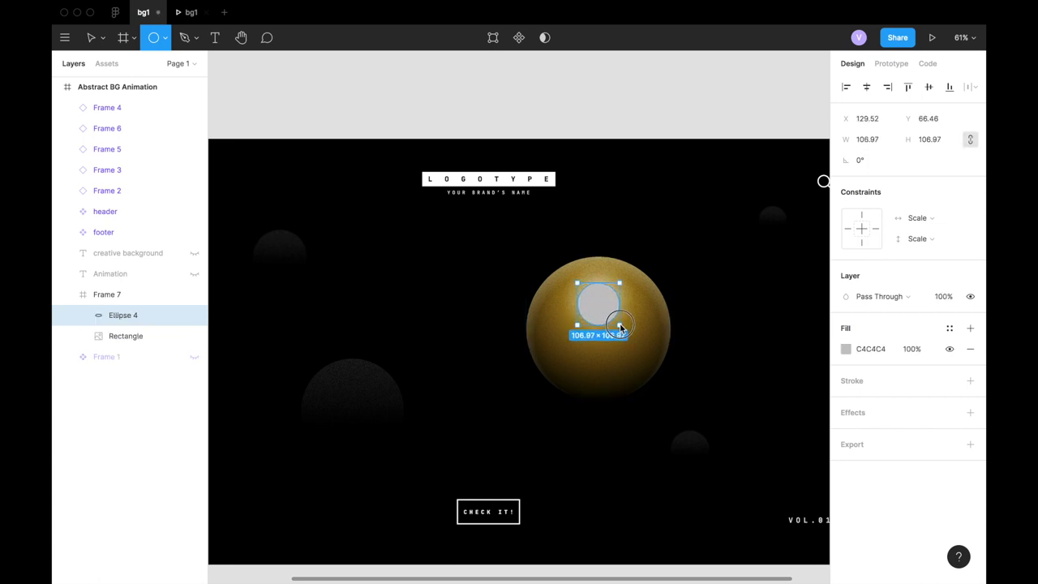
drag(622, 327, 619, 324)
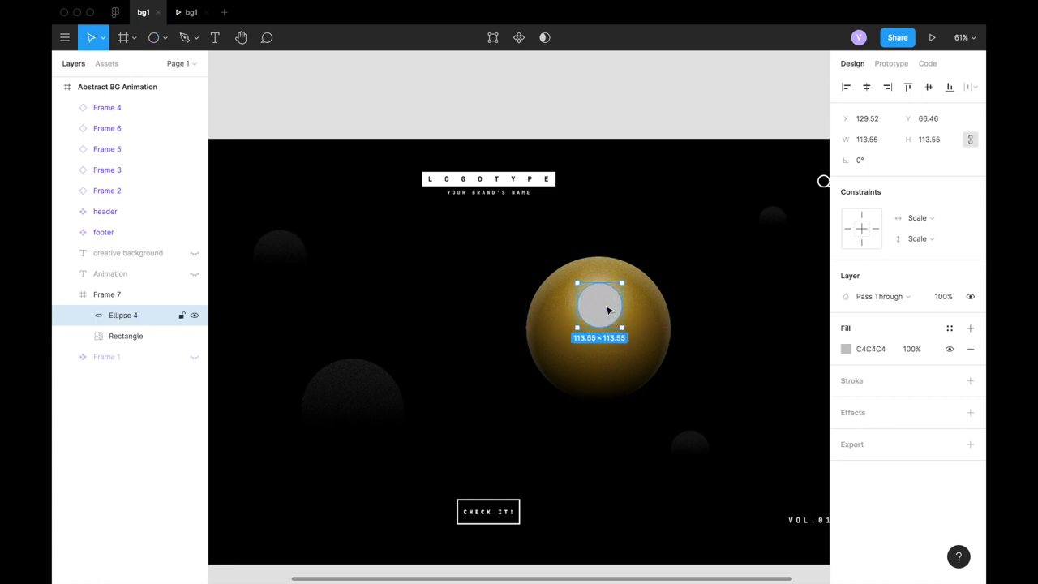
Give the circle a radial gradient fill with both stops white FFFFFF, fading to 0%.
click(846, 350)
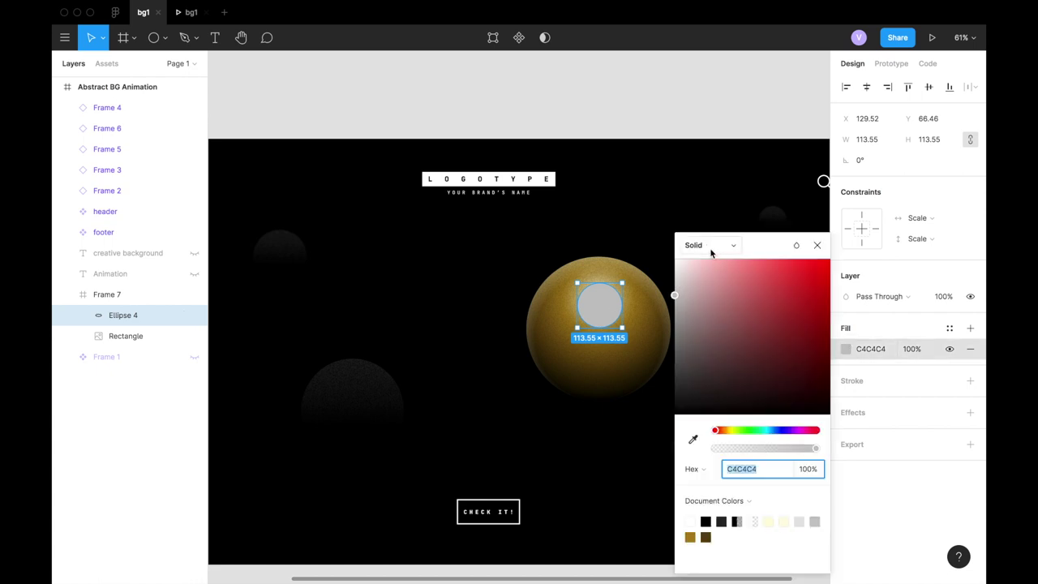
click(710, 248)
click(715, 276)
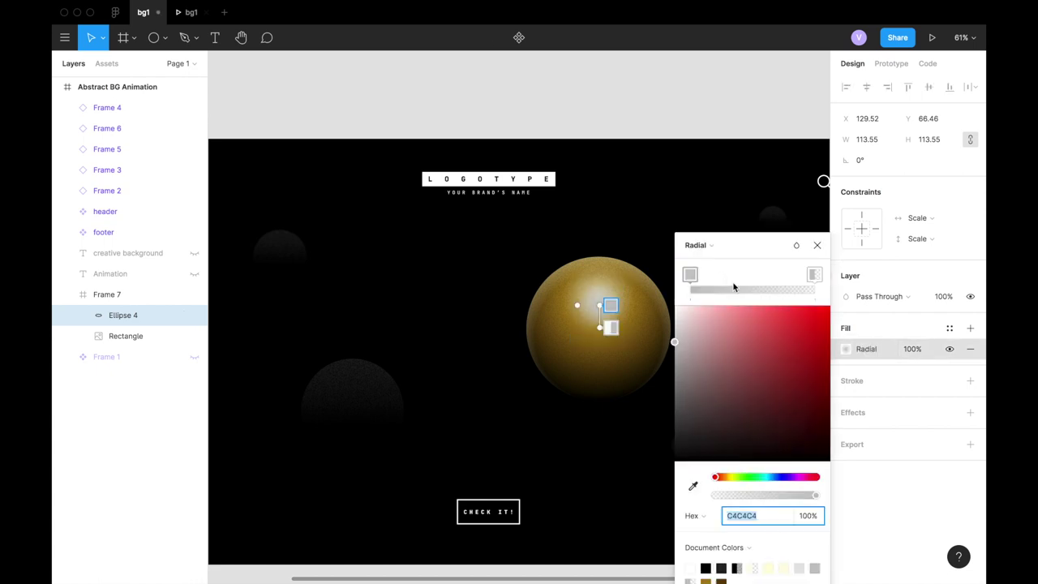
text(FFFFFF)
key(Return)
click(814, 275)
text(FFFFFF)
key(Return)
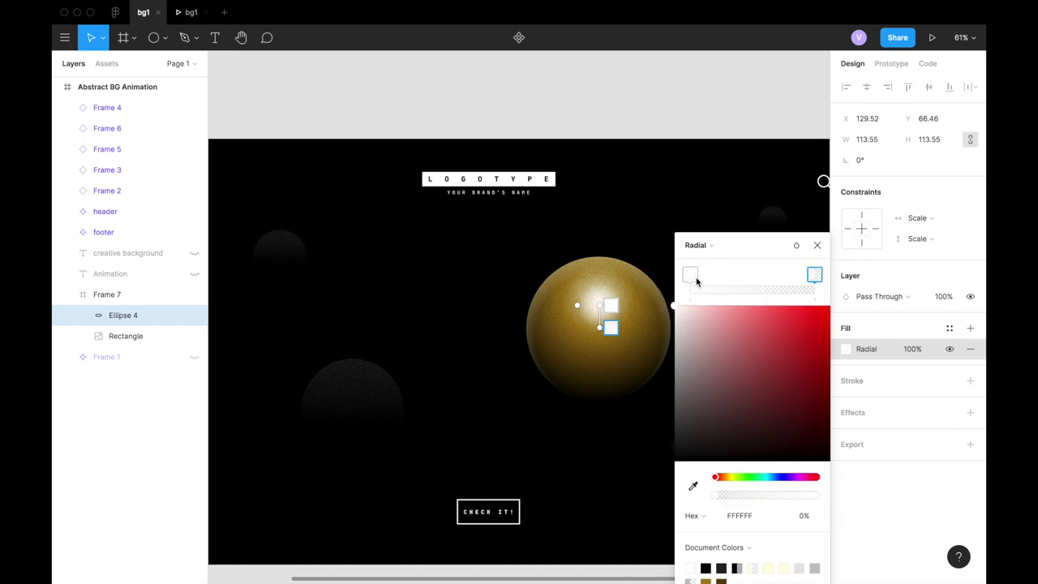
Set the circle's blend mode to Soft Light and move it up and right on the sphere.
click(887, 299)
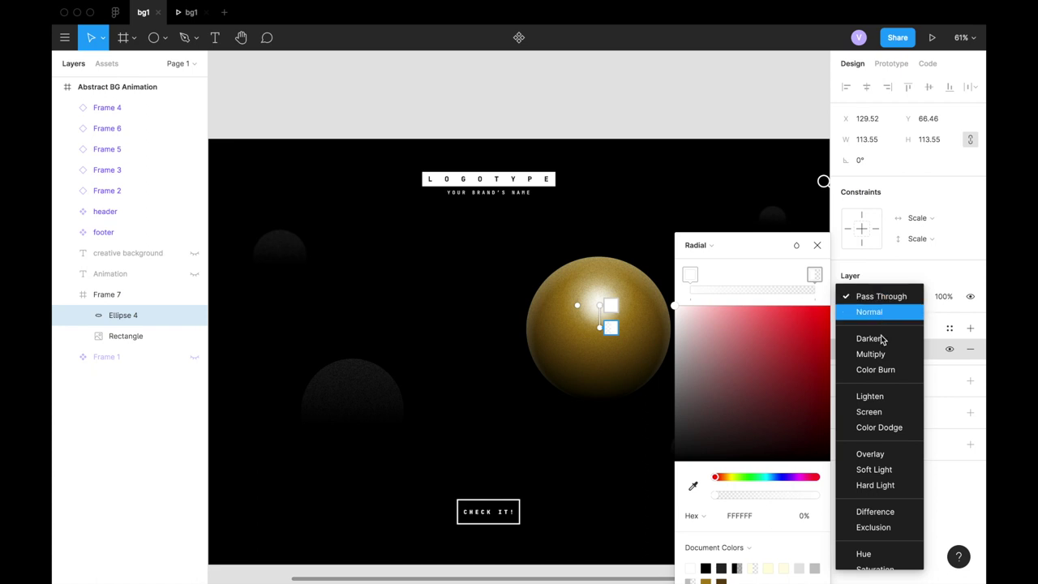
click(883, 470)
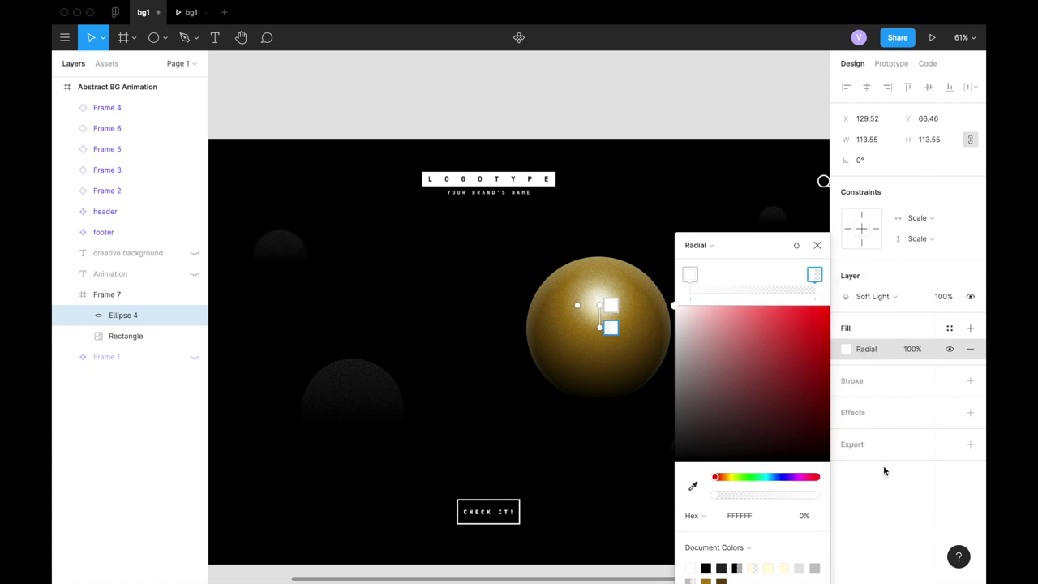
click(816, 245)
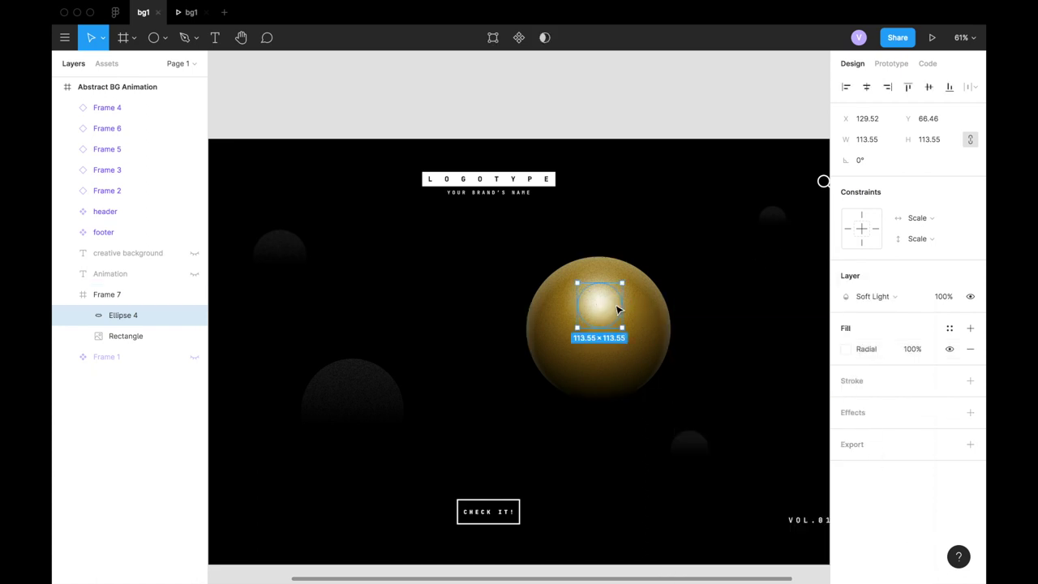
mouse_move(607, 315)
mouse_down()
mouse_move(626, 303)
mouse_move(603, 302)
mouse_up()
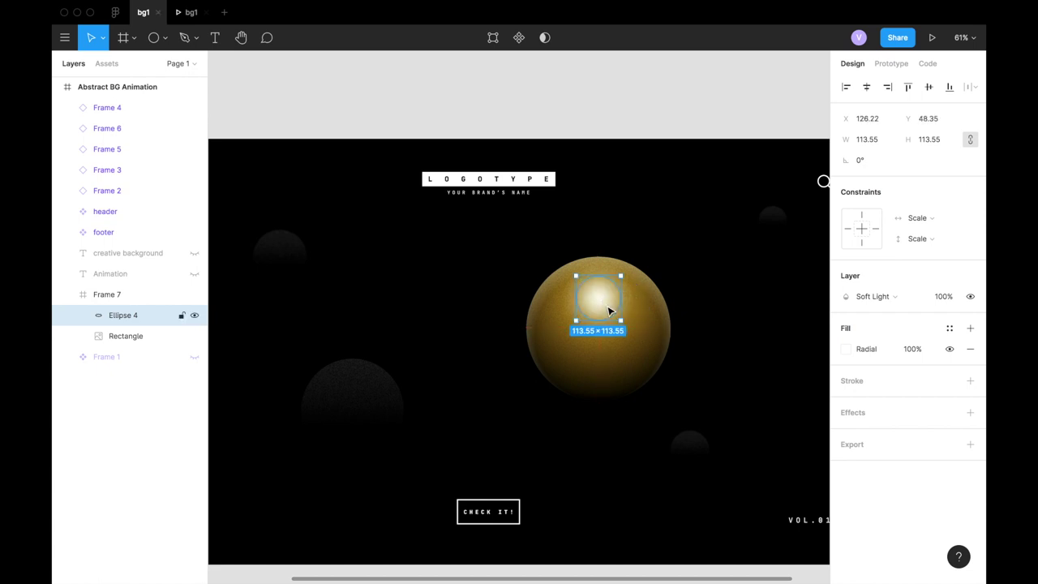
Duplicate the glow as Ellipse 5, enlarge it to 209 px, and group both ellipses as Group 1.
key(ctrl+d)
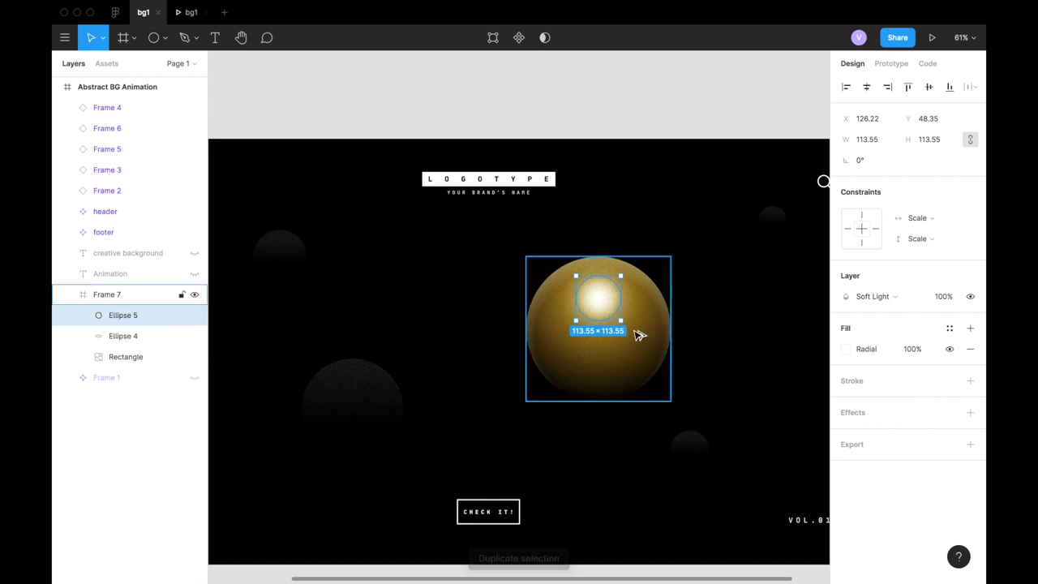
drag(621, 323, 640, 344)
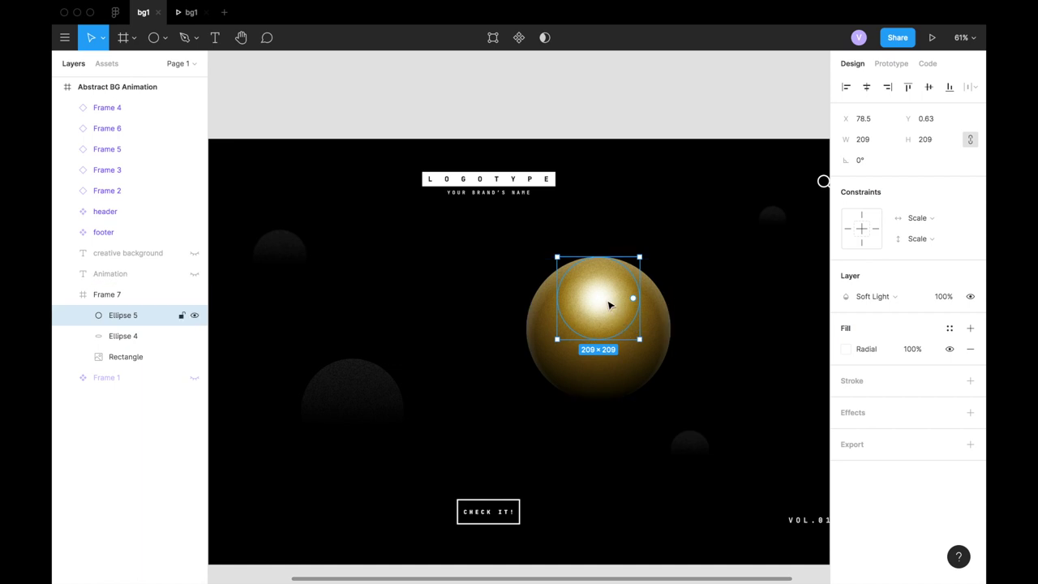
click(127, 335)
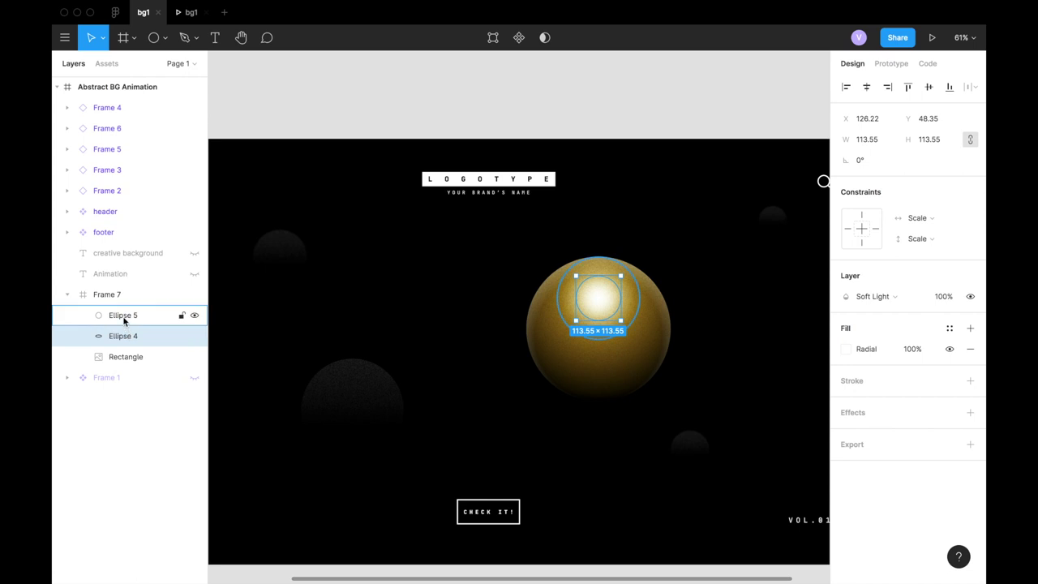
shift+click(124, 317)
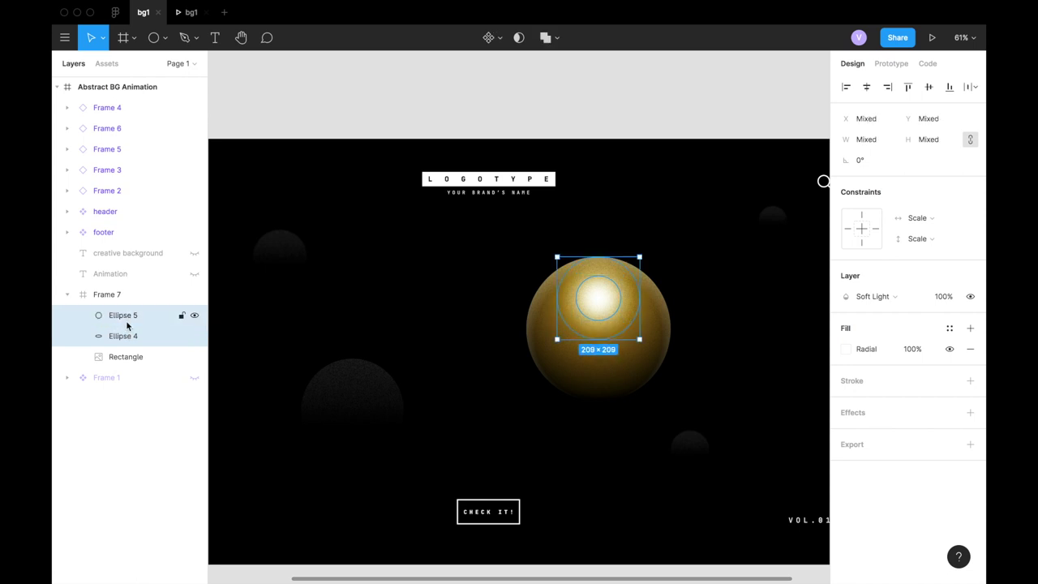
right_click(127, 325)
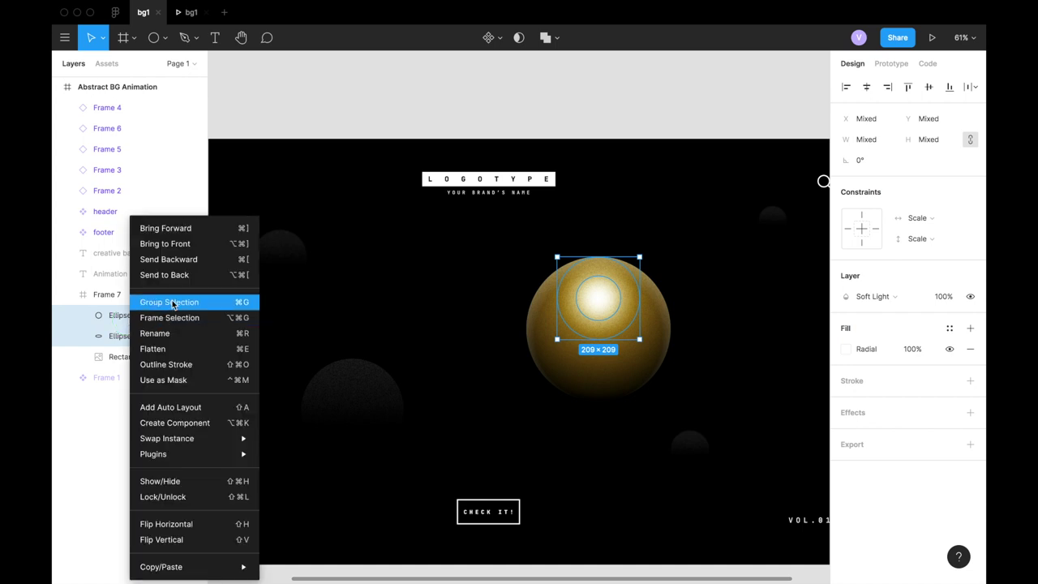
click(172, 303)
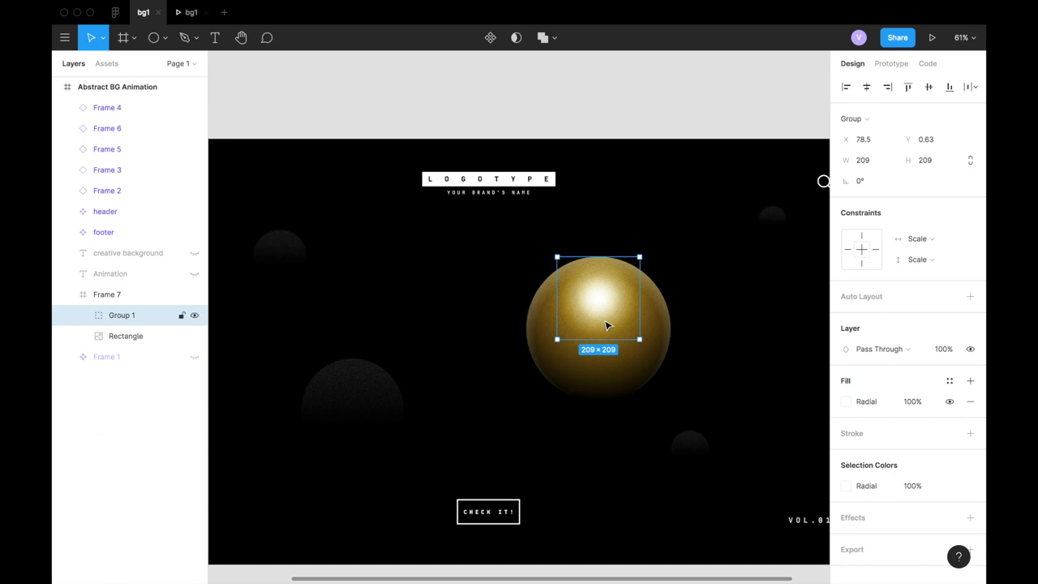
Duplicate Group 1 onto the sphere's lower half and shrink it to about 143 px.
drag(594, 297, 589, 352)
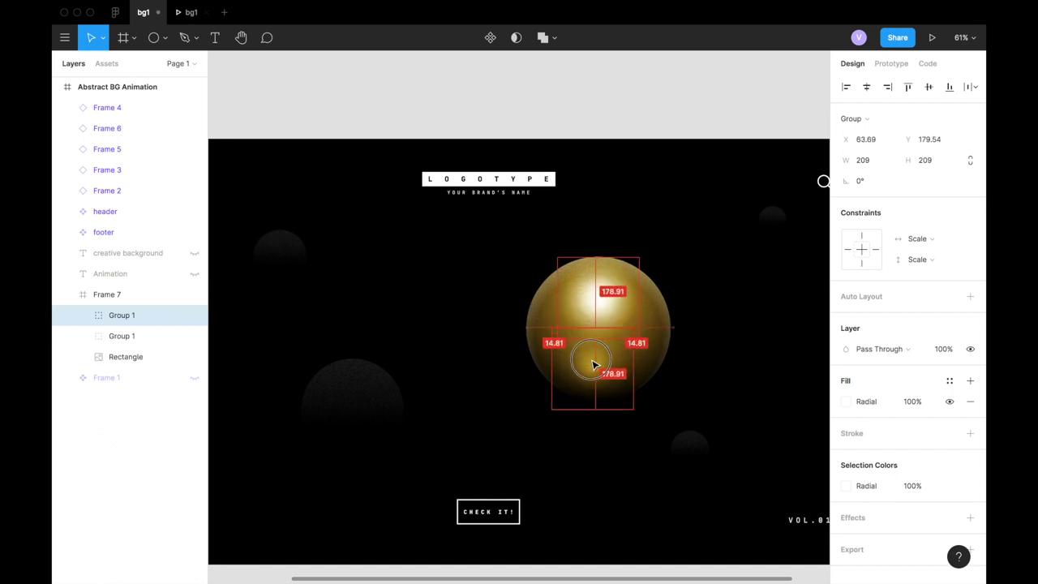
drag(589, 353, 594, 366)
drag(634, 401, 624, 394)
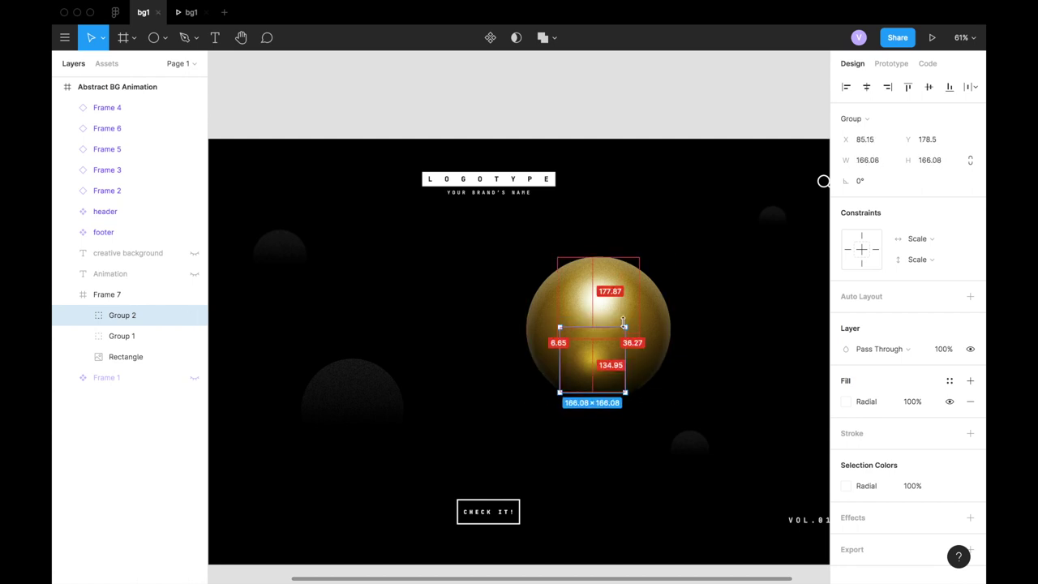
drag(625, 328, 602, 367)
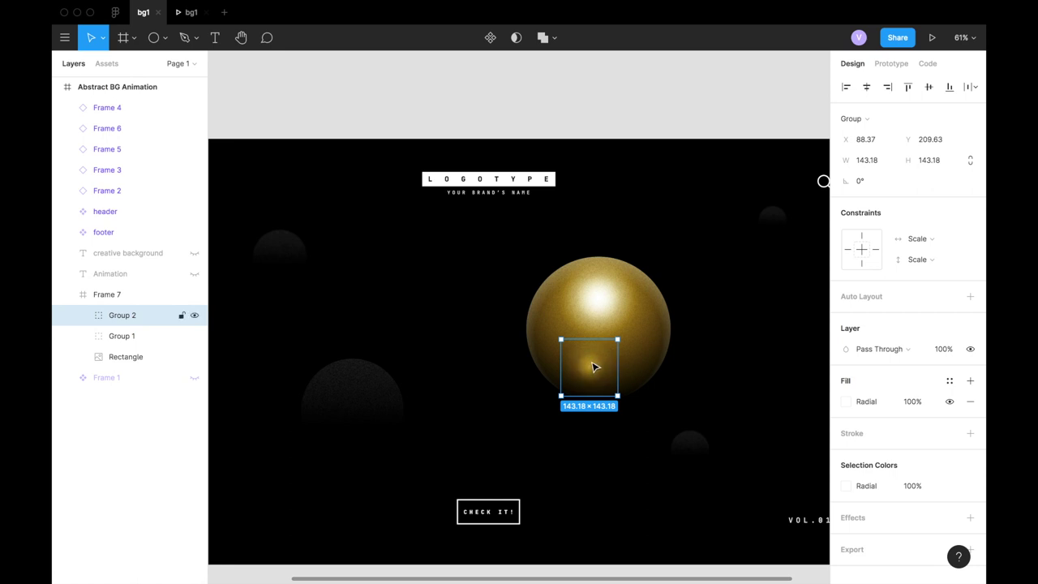
Paste another glow as Group 3 at the sphere's right edge, 161 px, inside Frame 7.
key(ctrl+v)
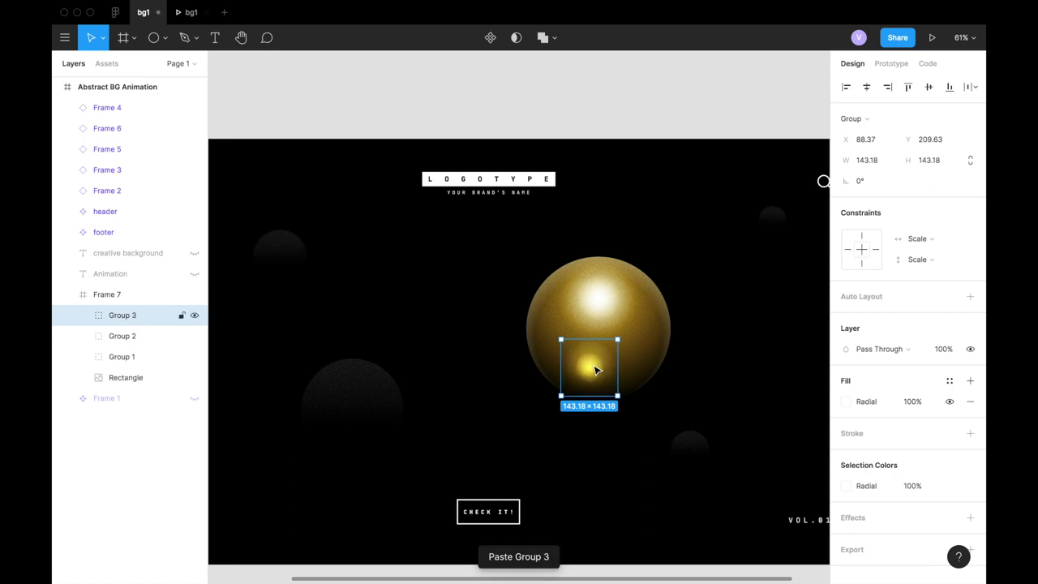
drag(595, 369, 666, 322)
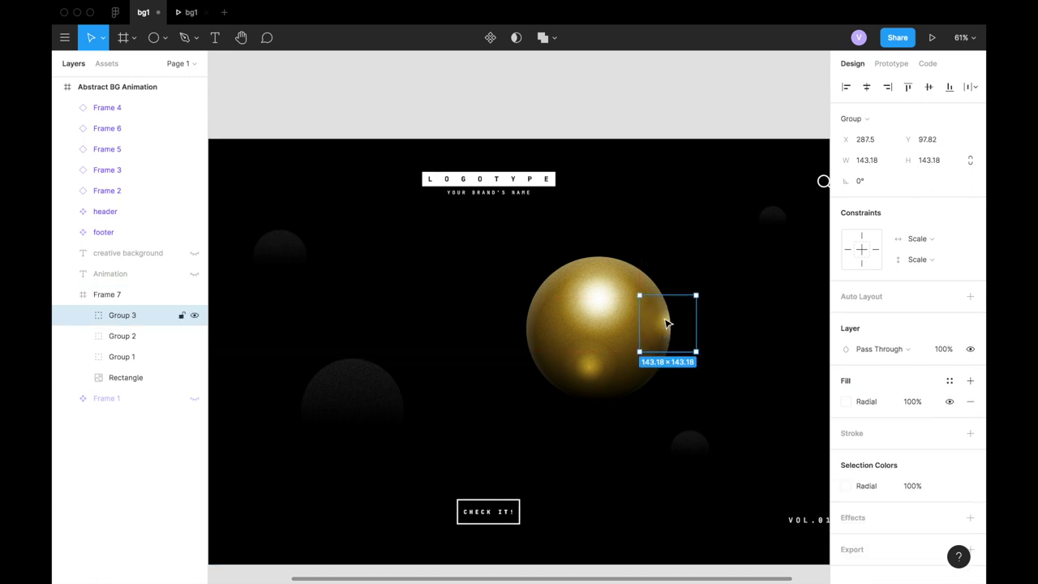
mouse_move(646, 352)
mouse_down()
mouse_move(634, 358)
mouse_move(671, 332)
mouse_up()
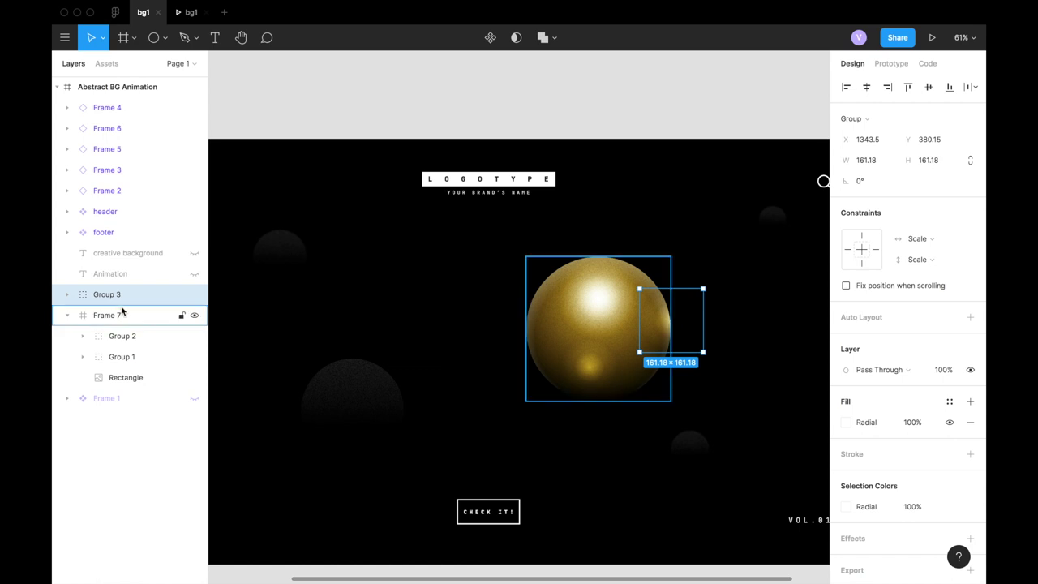
drag(120, 300, 130, 330)
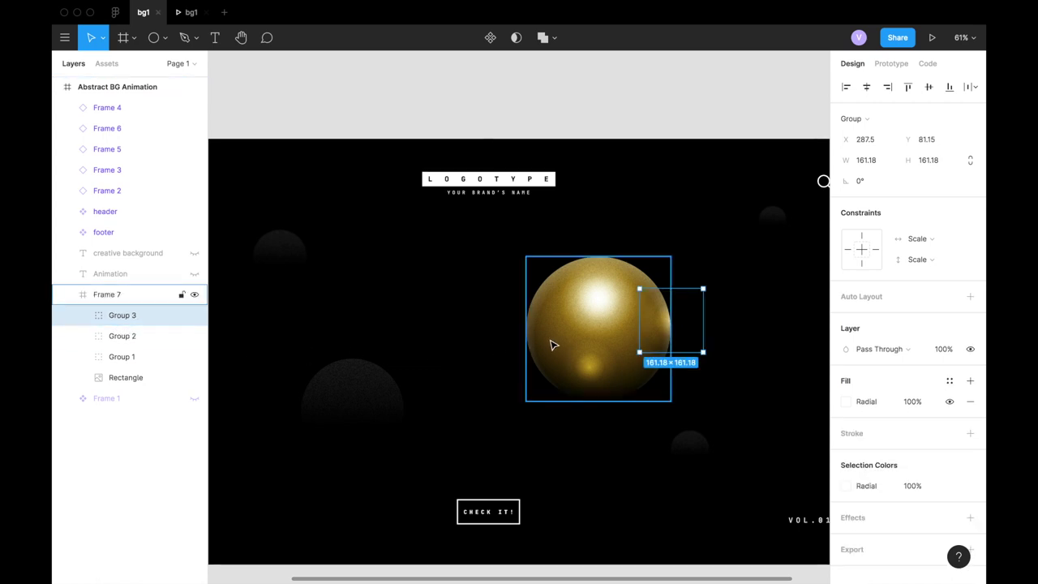
click(148, 357)
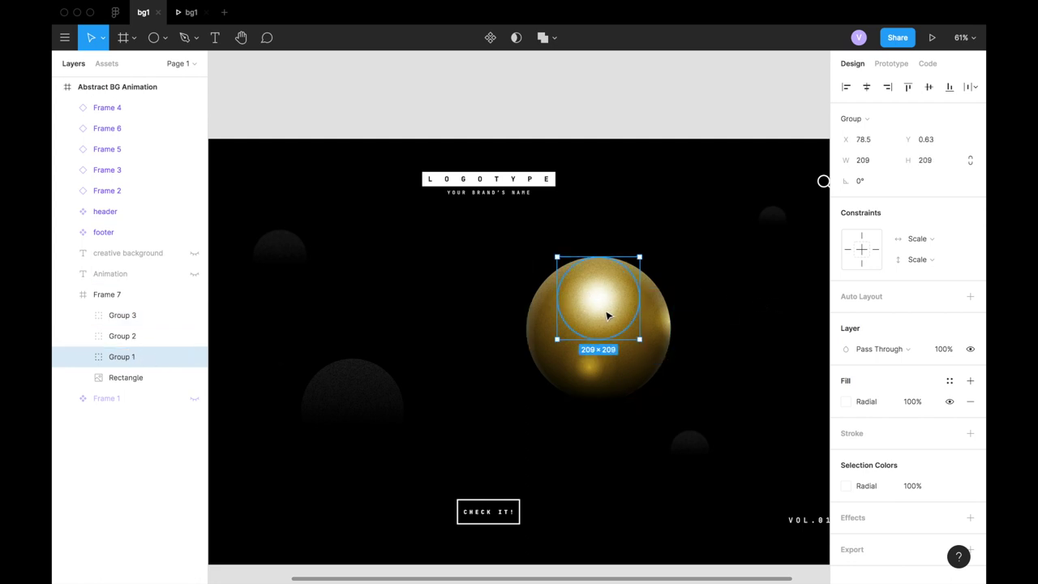
Paste a Group 1 copy as Group 4, size it 197 px atop the sphere, below Group 2.
key(ctrl+v)
drag(607, 306, 613, 259)
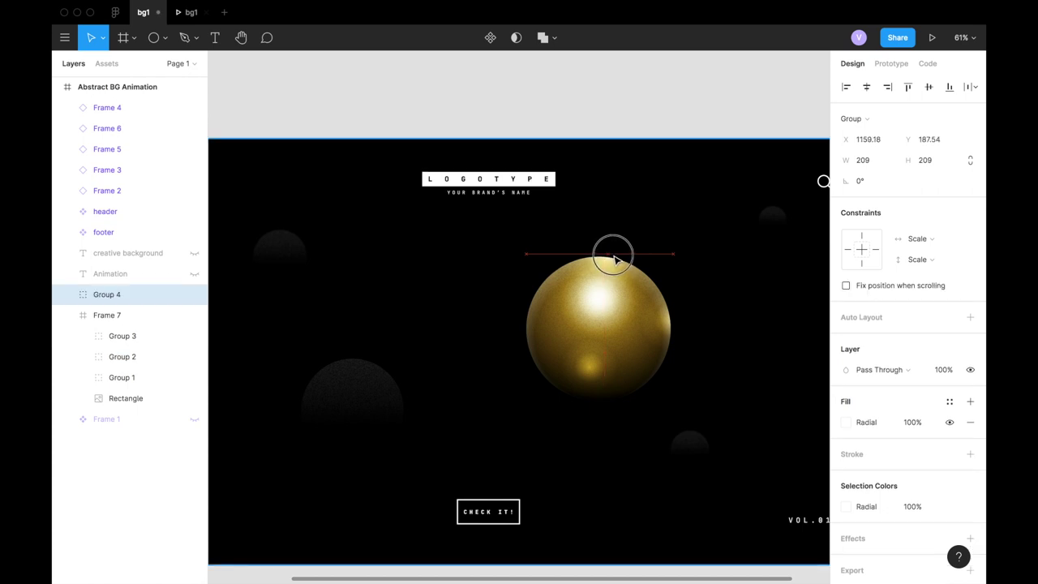
drag(614, 260, 620, 261)
drag(648, 295, 633, 276)
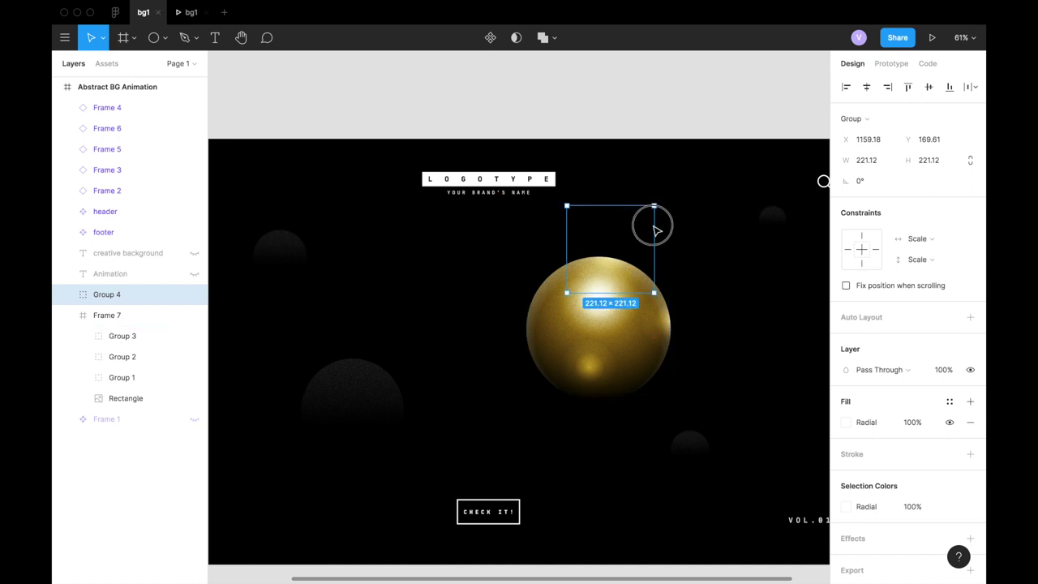
drag(625, 252, 633, 258)
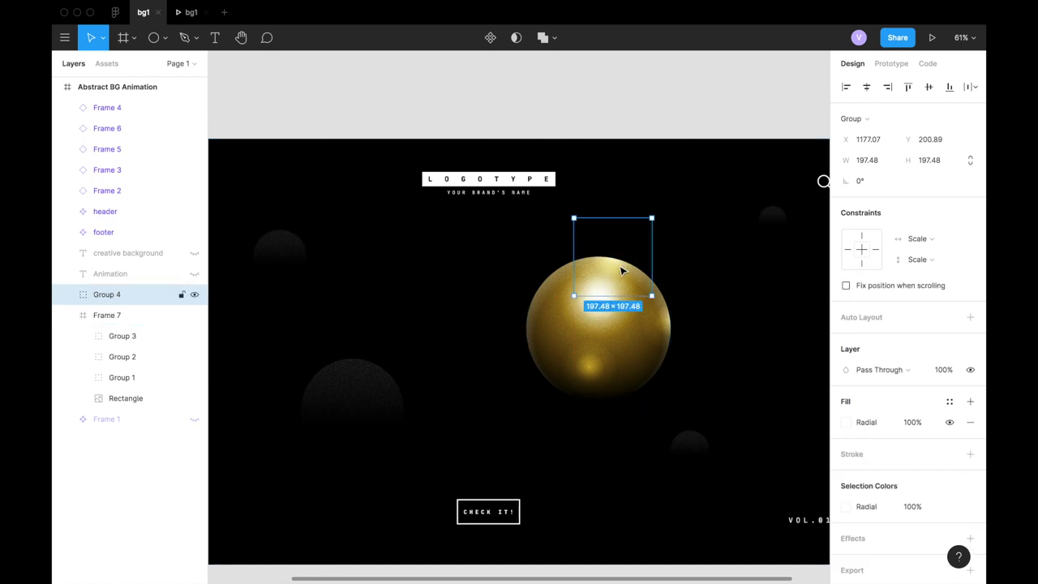
drag(621, 271, 619, 267)
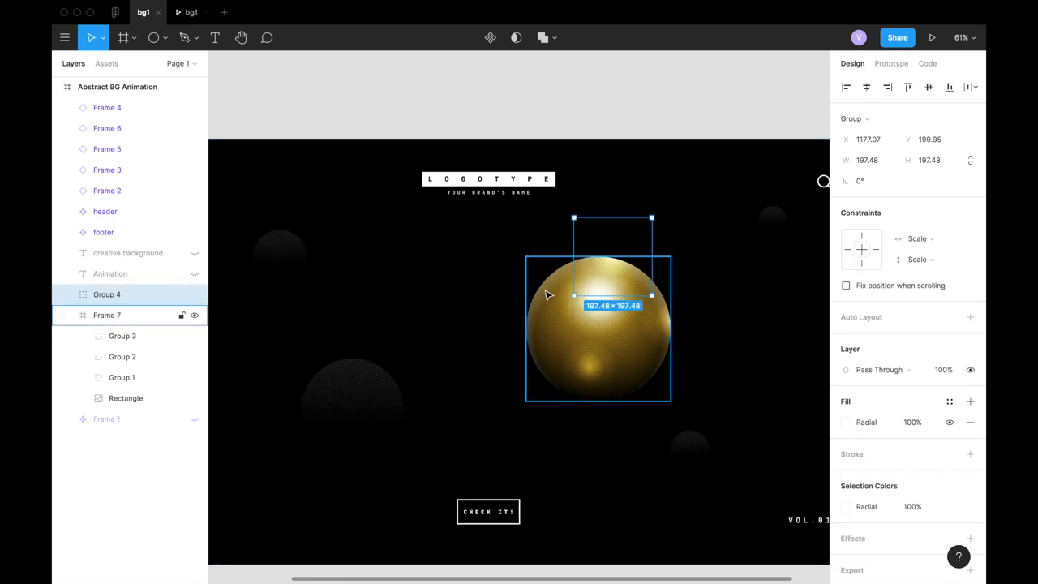
drag(133, 300, 139, 359)
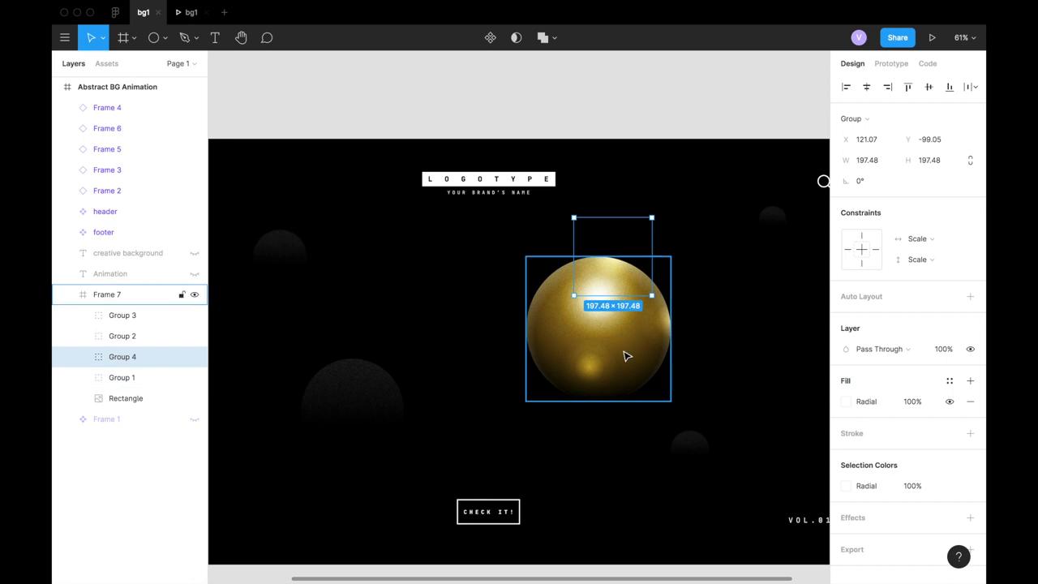
click(111, 356)
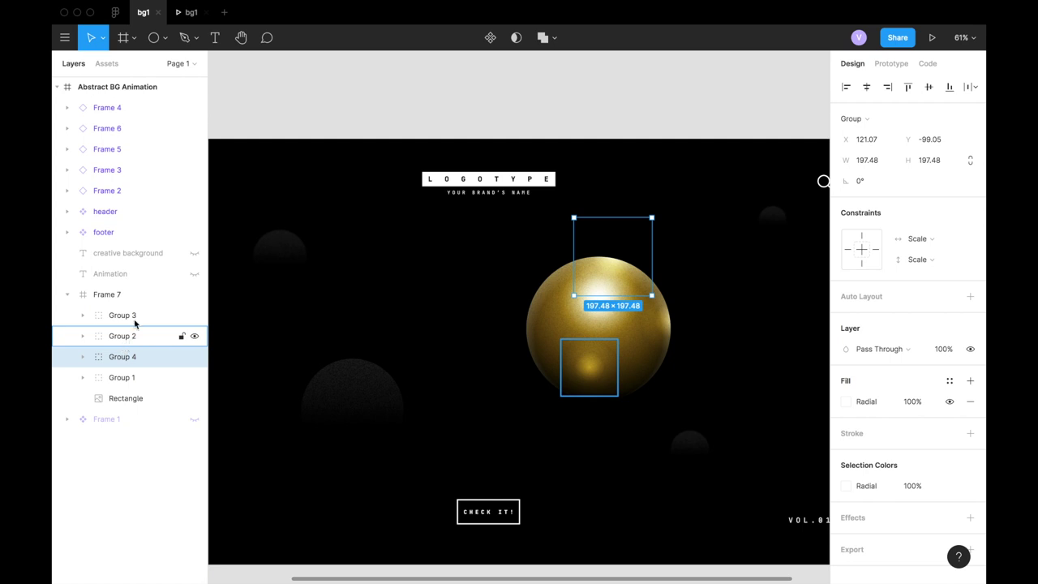
Draw a circle of about 309 px over the gold sphere.
key(o)
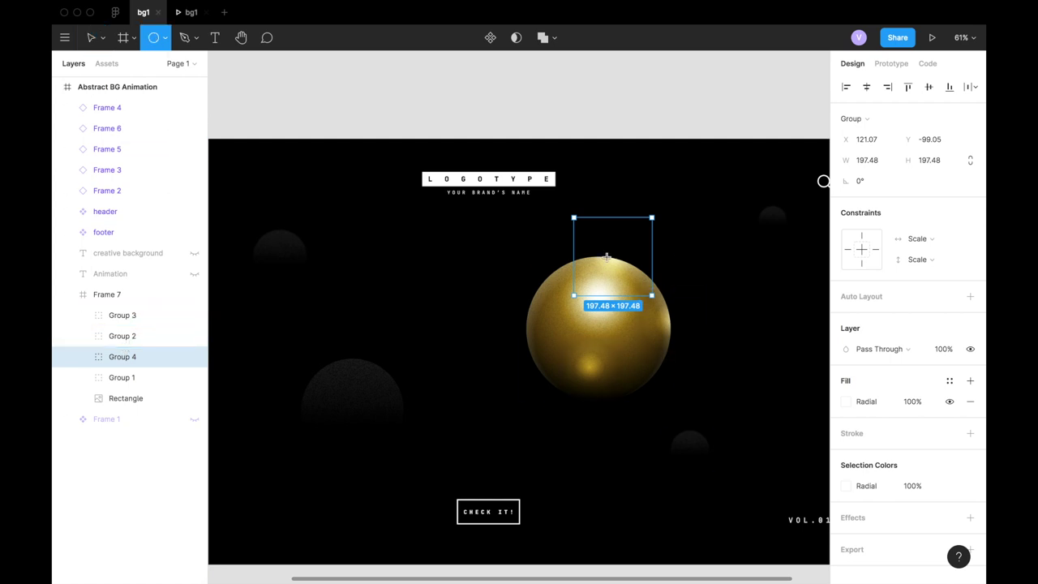
drag(549, 246, 666, 306)
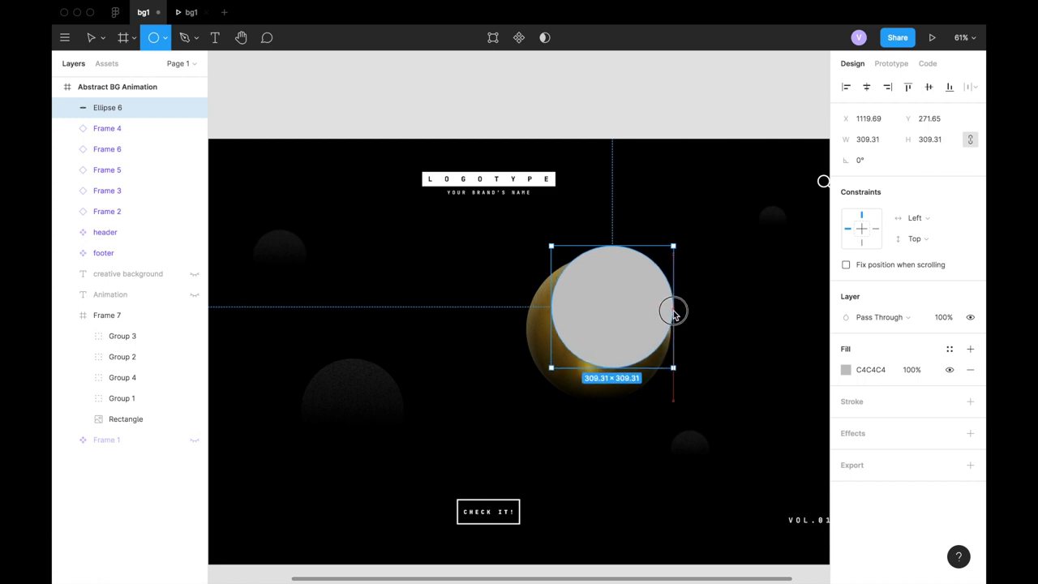
drag(666, 307, 669, 314)
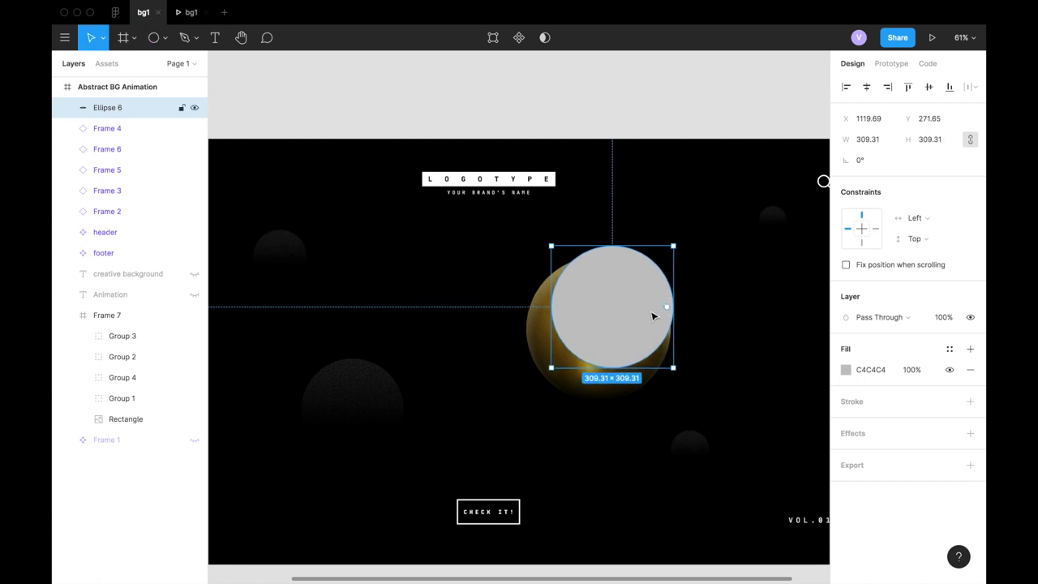
Give the circle a white linear gradient fill with Soft Light blending and shift it right.
click(846, 369)
drag(702, 282, 653, 243)
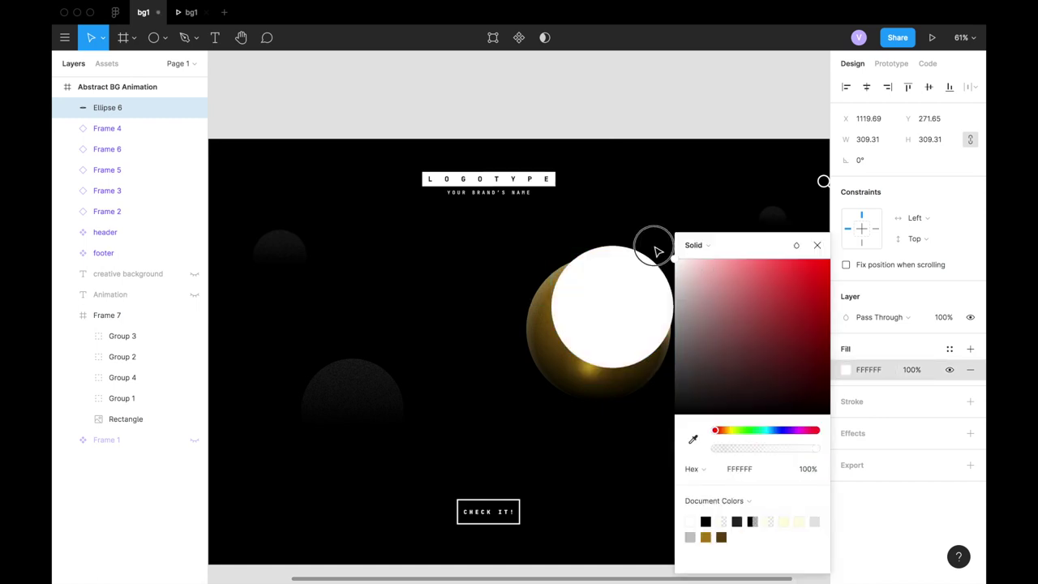
click(706, 245)
click(712, 259)
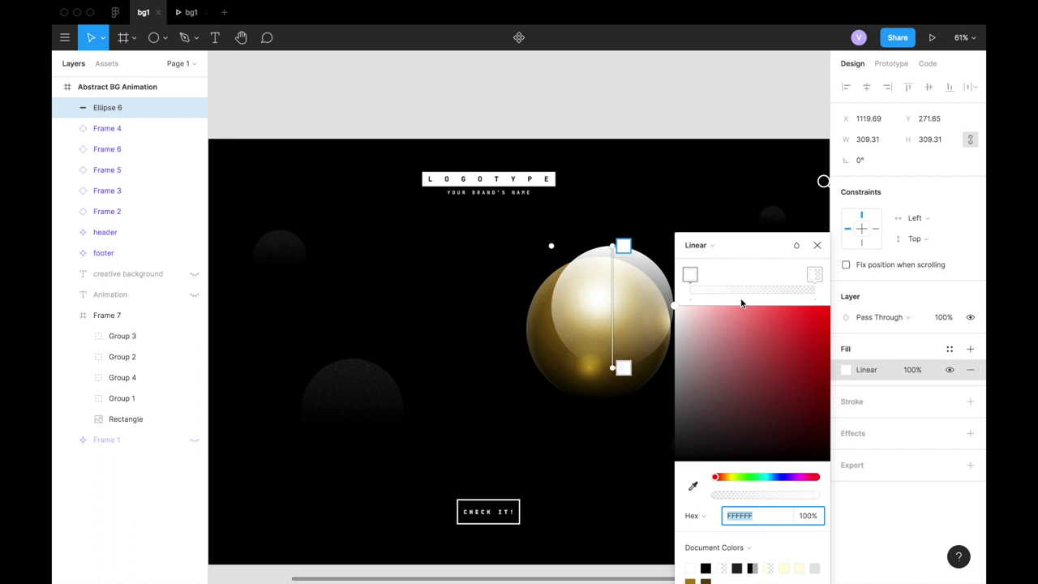
click(816, 247)
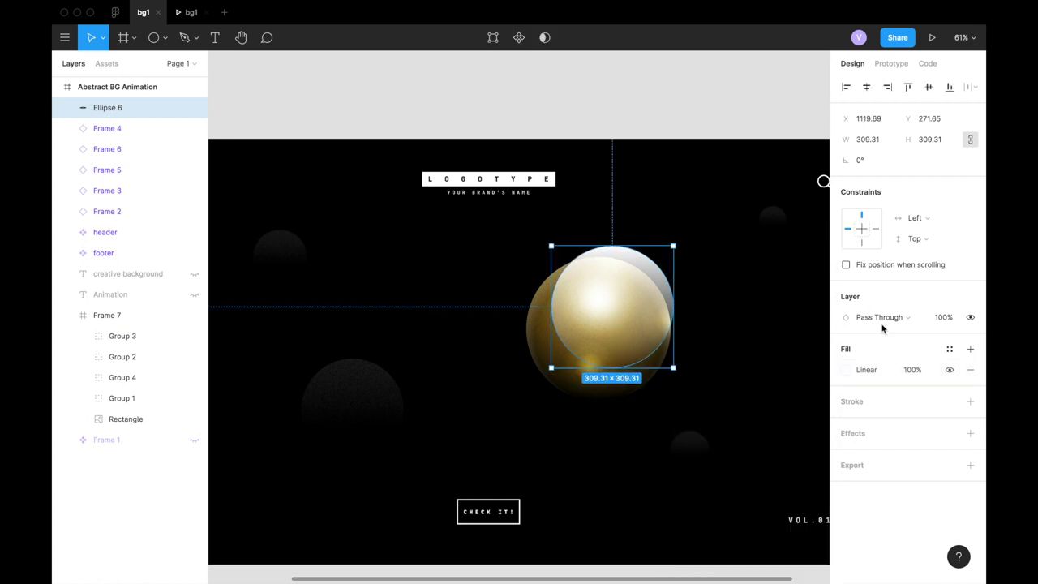
click(873, 318)
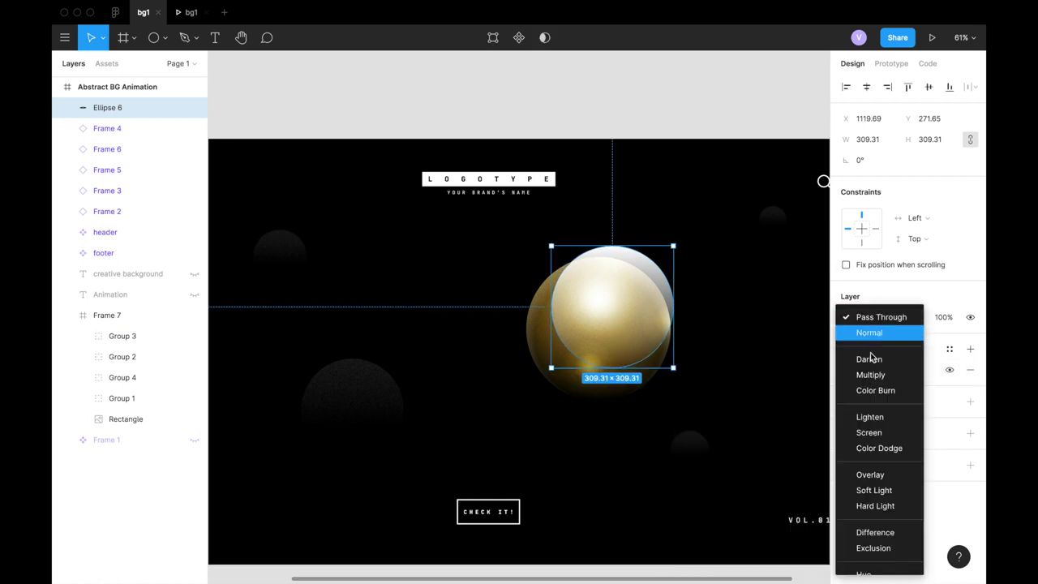
click(875, 492)
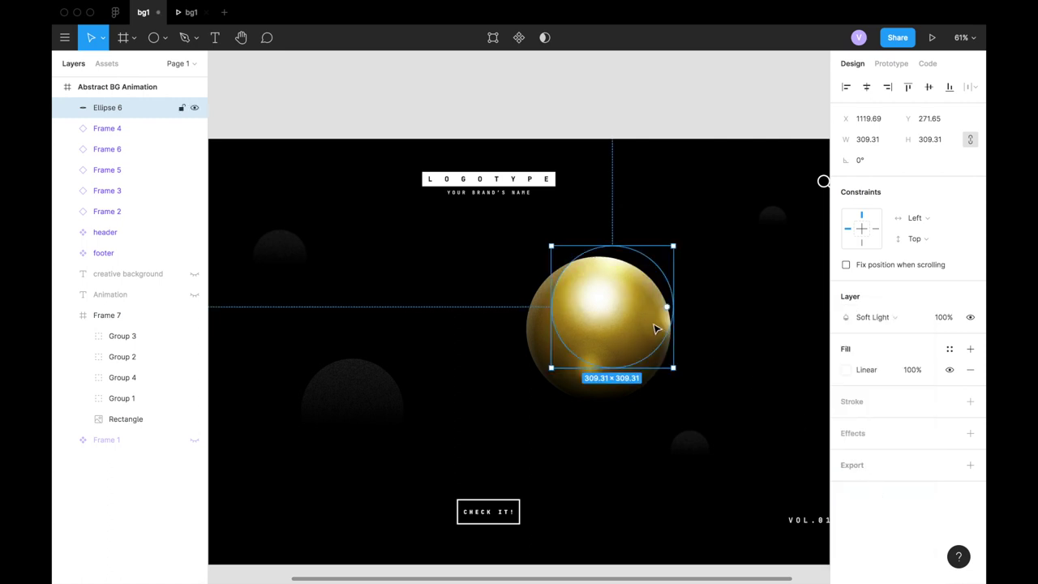
drag(646, 322, 684, 326)
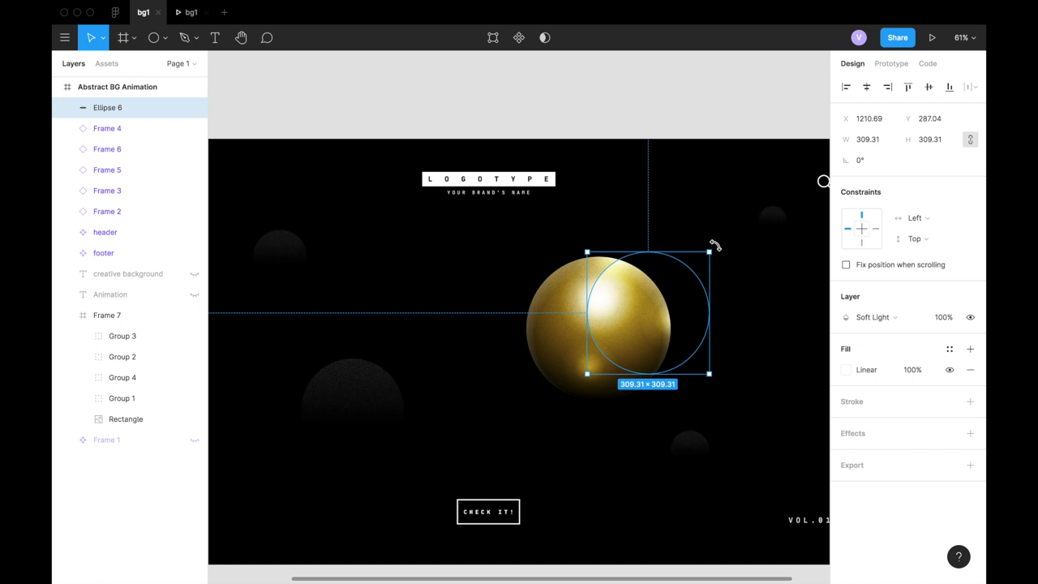
Rotate the gradient circle to about -89°.
mouse_move(714, 245)
mouse_down()
mouse_move(745, 313)
mouse_move(685, 311)
mouse_up()
drag(757, 315, 739, 377)
drag(673, 339, 688, 320)
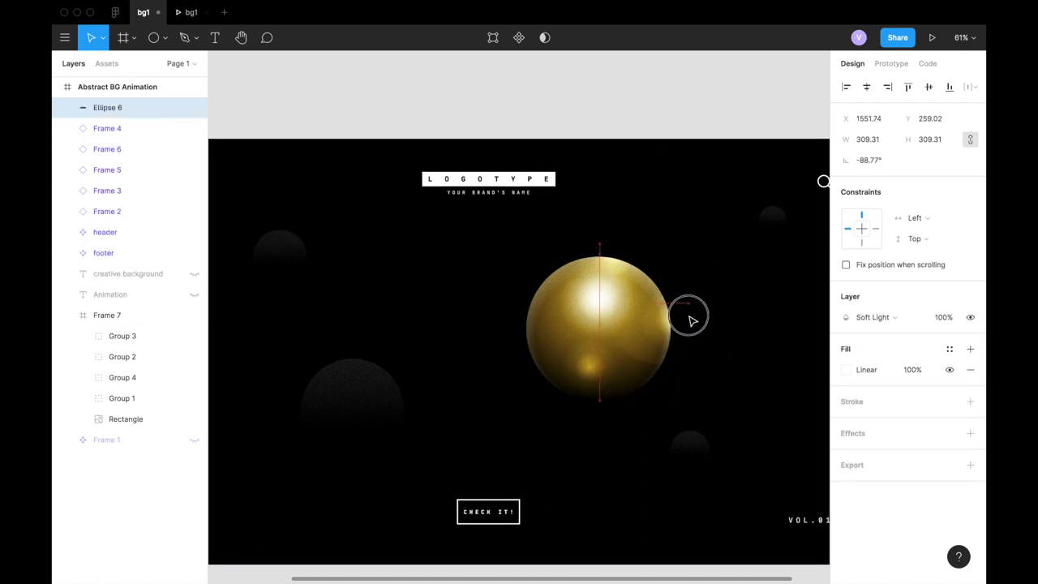
Enlarge Ellipse 6 to 369.59 × 369.59 and shift it right over the gold sphere.
drag(688, 319, 692, 318)
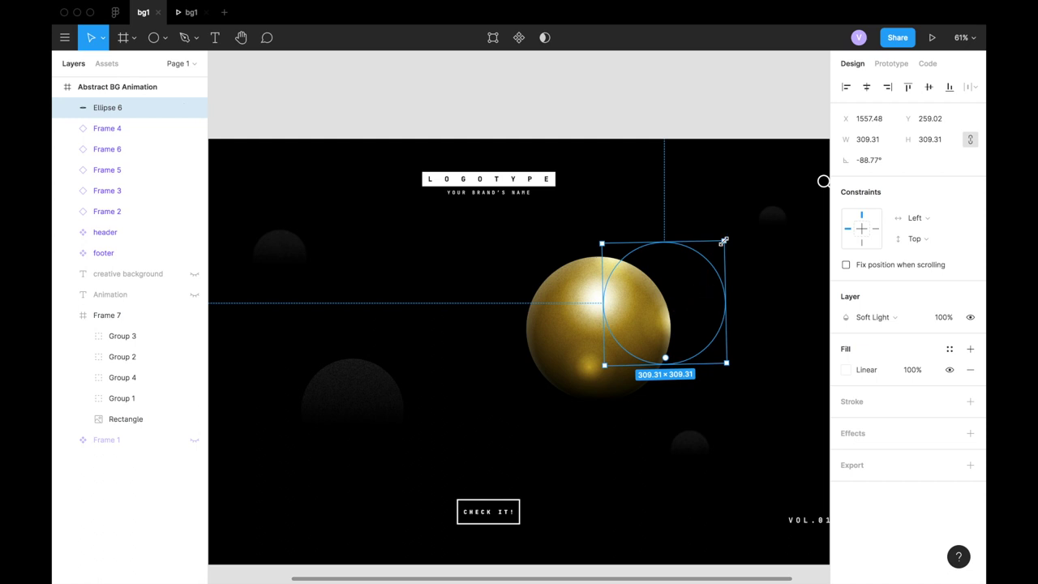
drag(723, 241, 730, 234)
drag(706, 279, 708, 307)
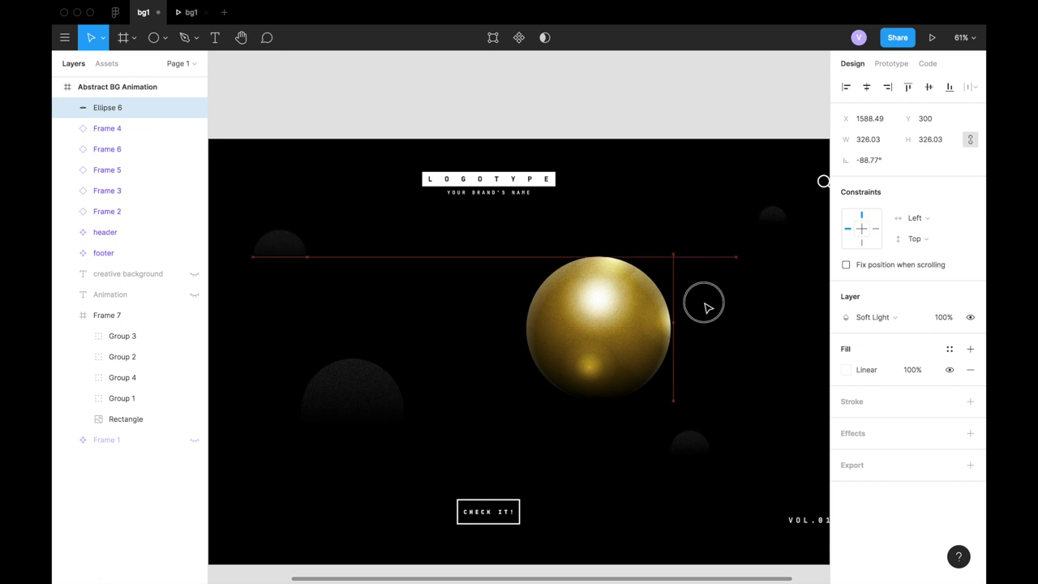
drag(705, 306, 702, 298)
drag(744, 258, 712, 283)
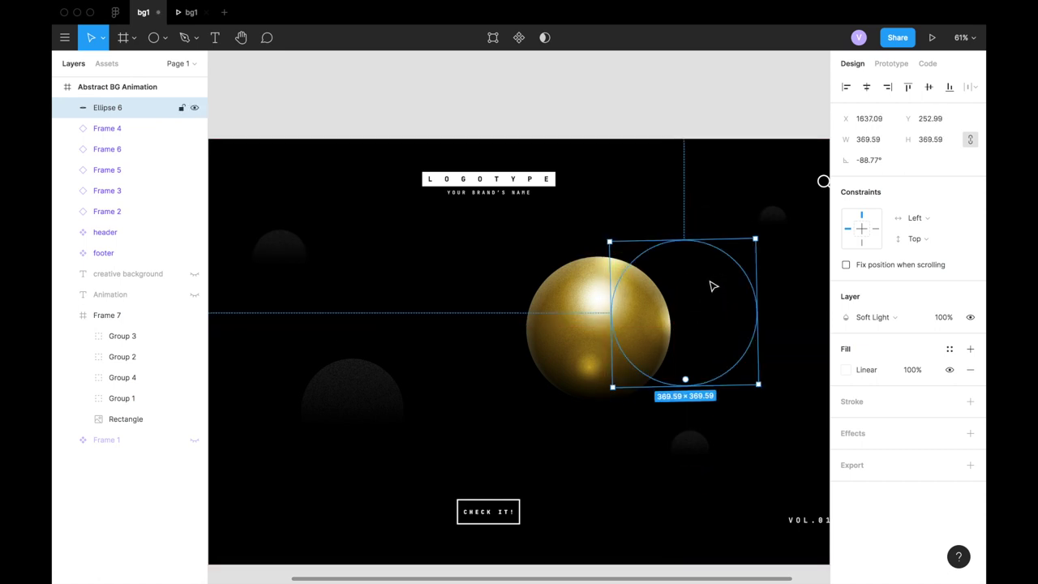
click(619, 209)
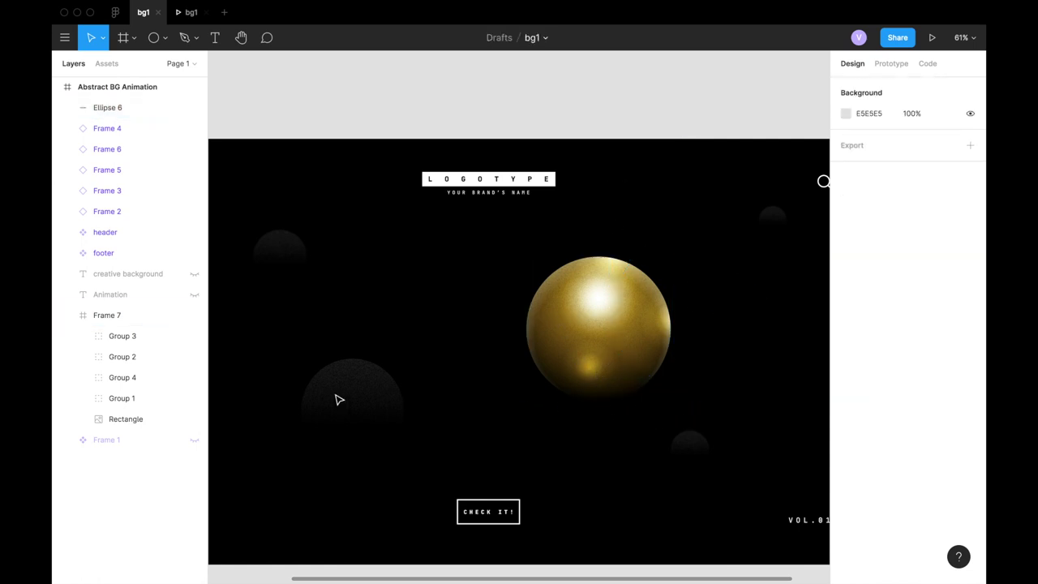
Set Frame 7's Rectangle texture layer to 10% opacity, then select Frame 7.
click(132, 419)
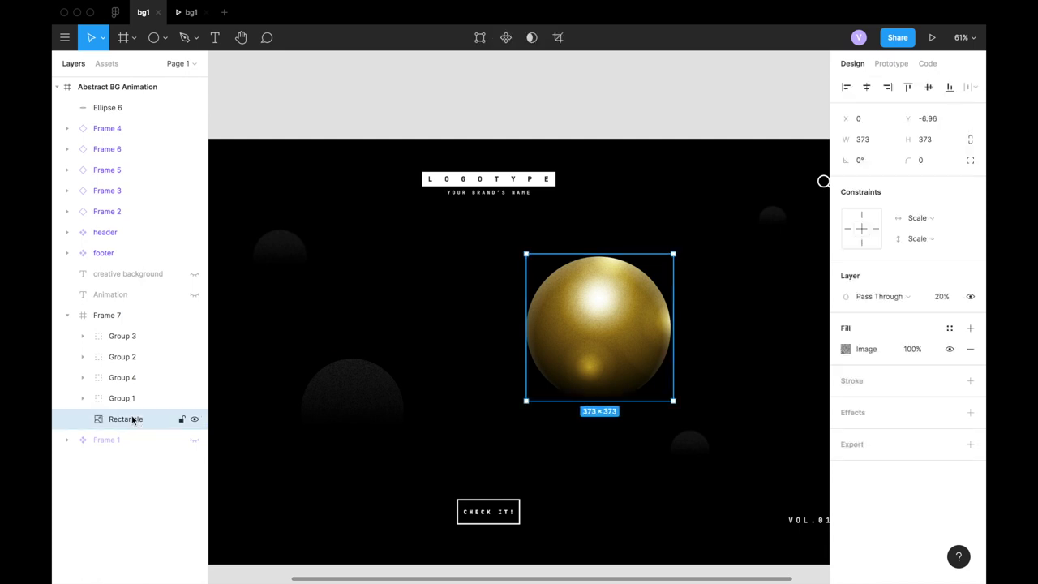
click(941, 299)
text(10)
key(Return)
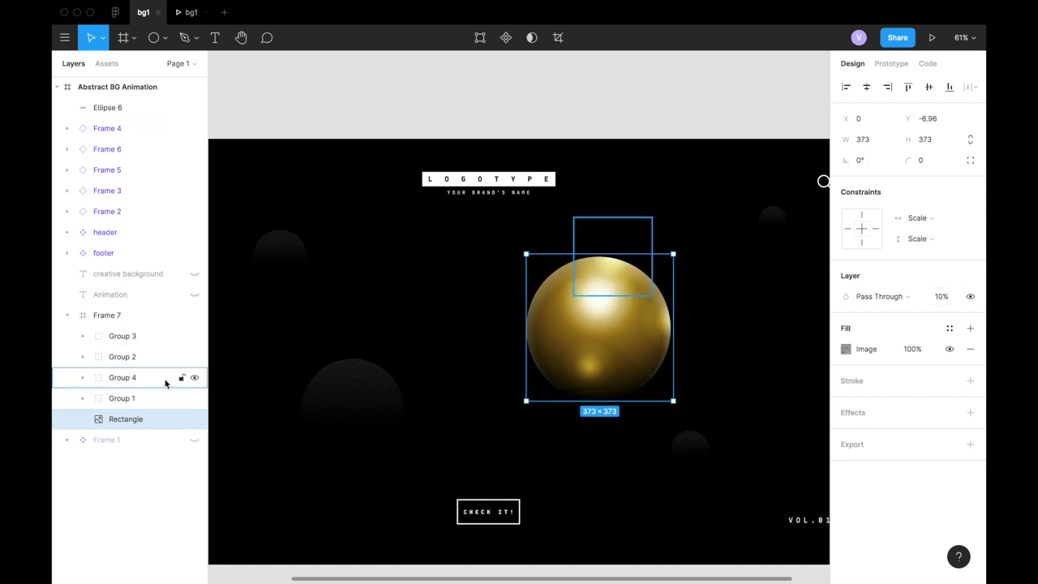
click(126, 318)
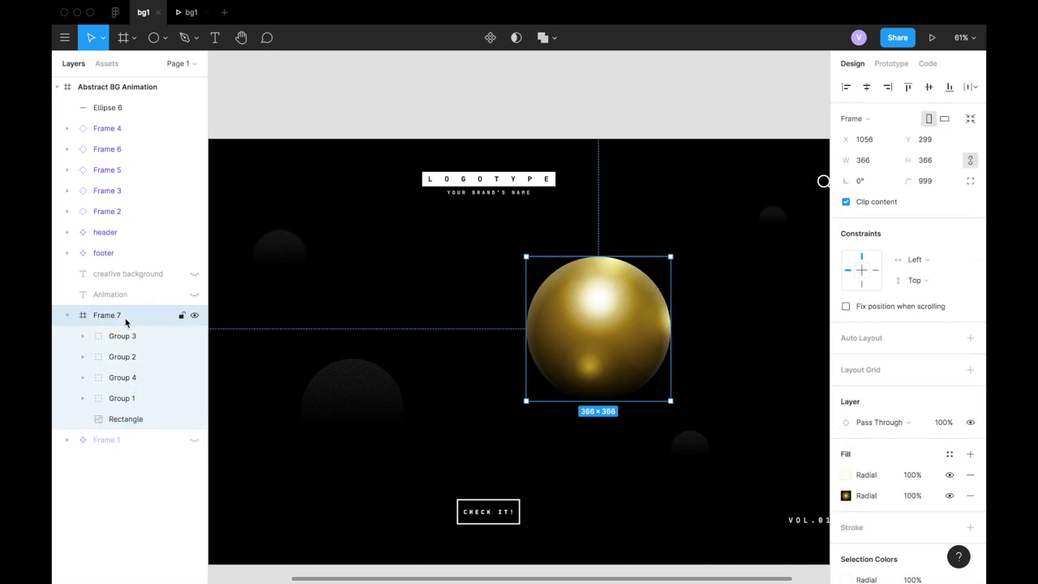
Darken the radial gradient's third brown stop and brighten the second stop to gold B5891B.
click(845, 496)
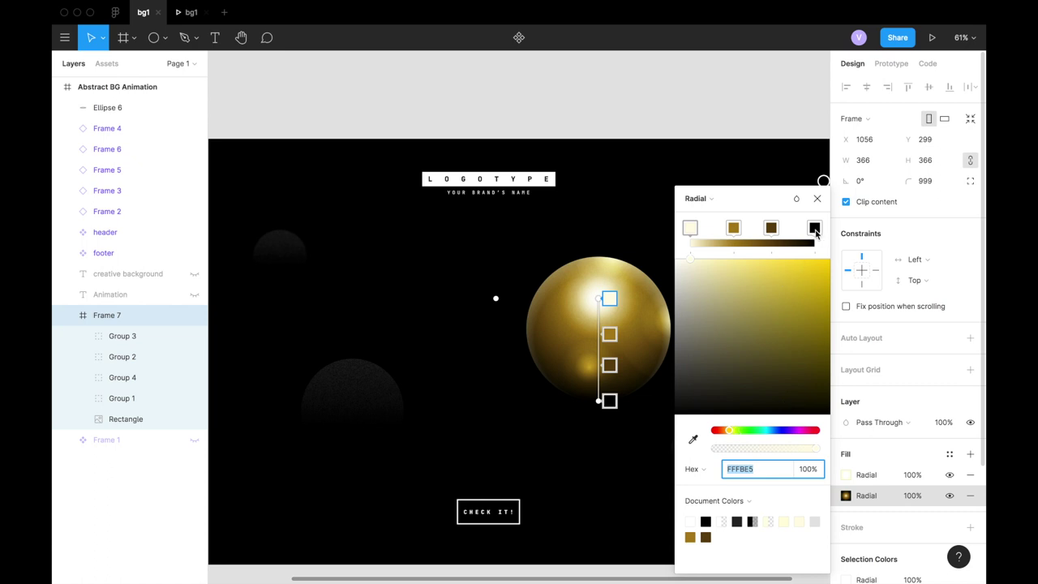
click(771, 229)
click(725, 432)
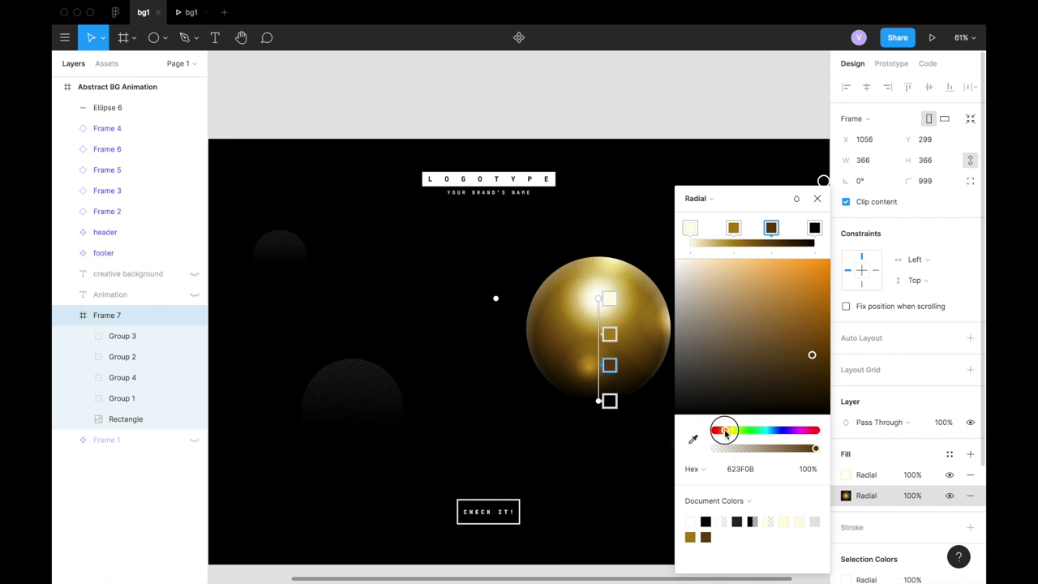
click(733, 227)
drag(809, 308, 816, 327)
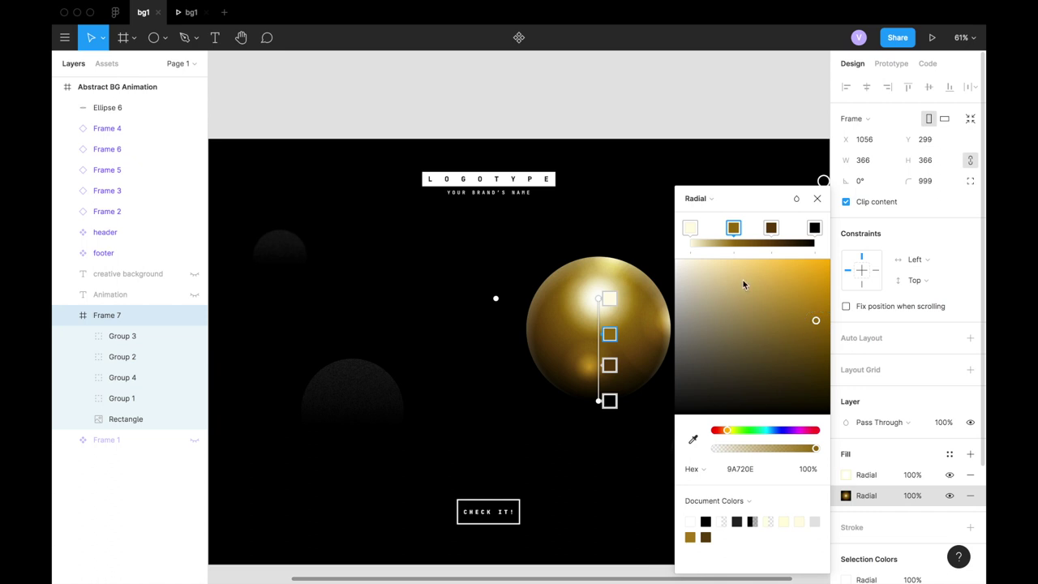
click(609, 365)
drag(812, 357, 817, 374)
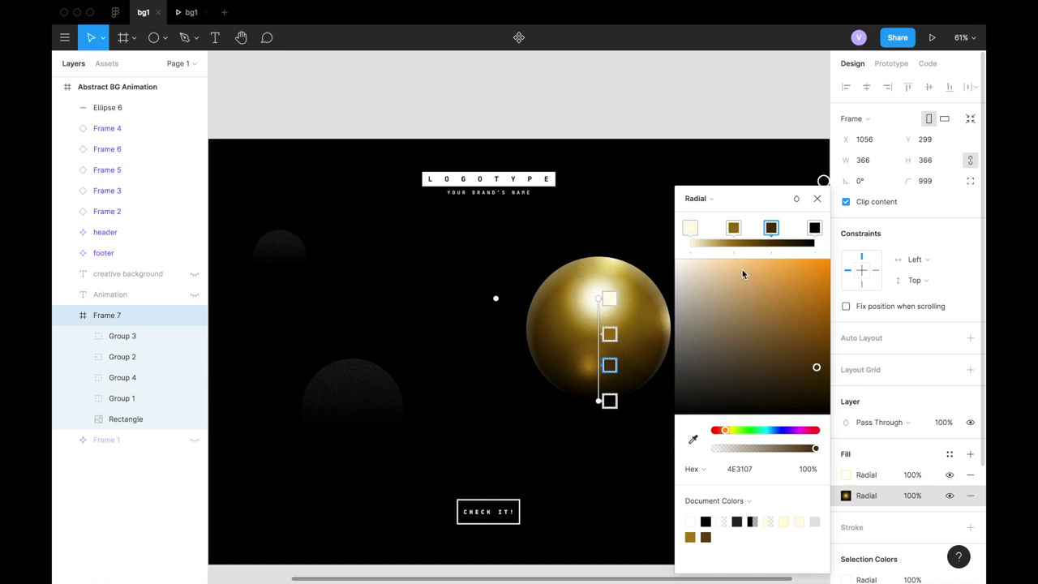
click(733, 229)
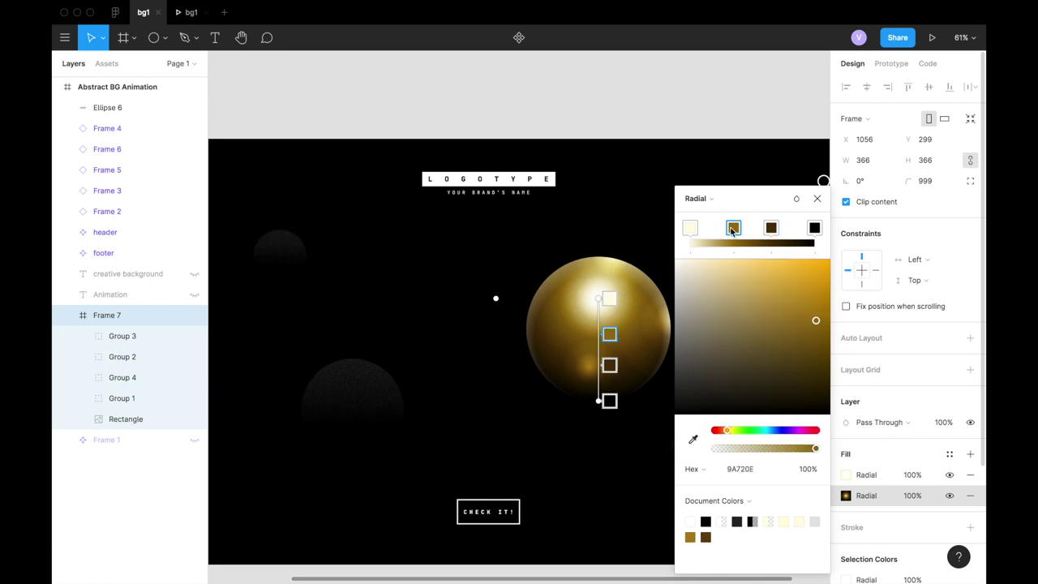
drag(816, 326, 808, 312)
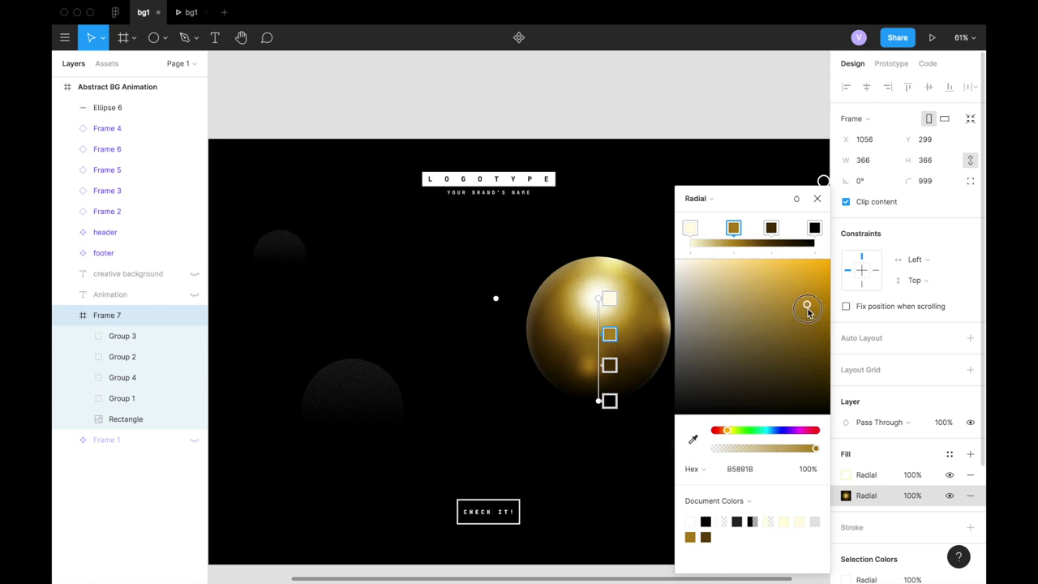
click(816, 199)
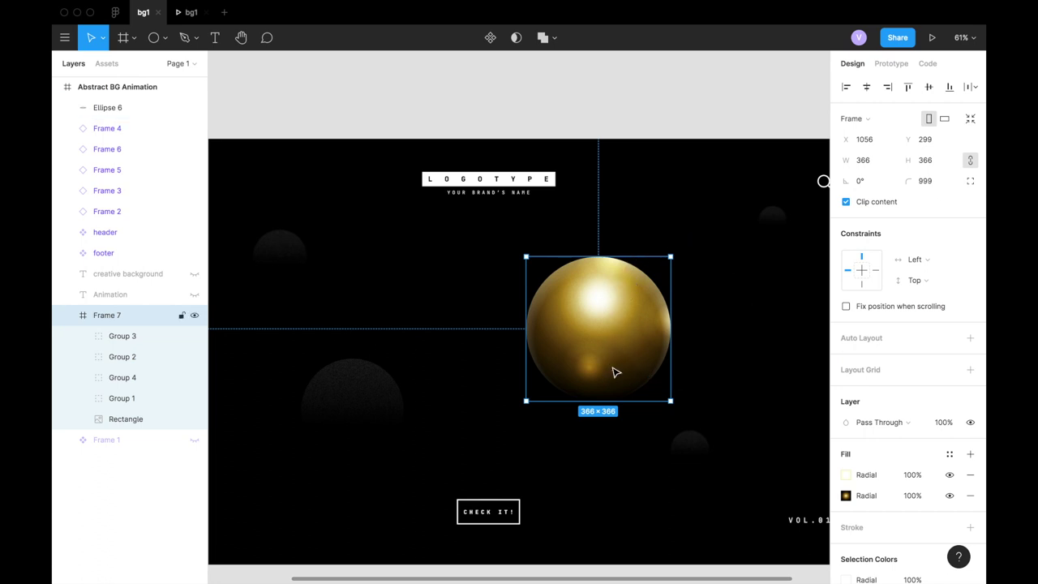
Select Frame 7, collapse its layers, and convert it into a component.
click(640, 233)
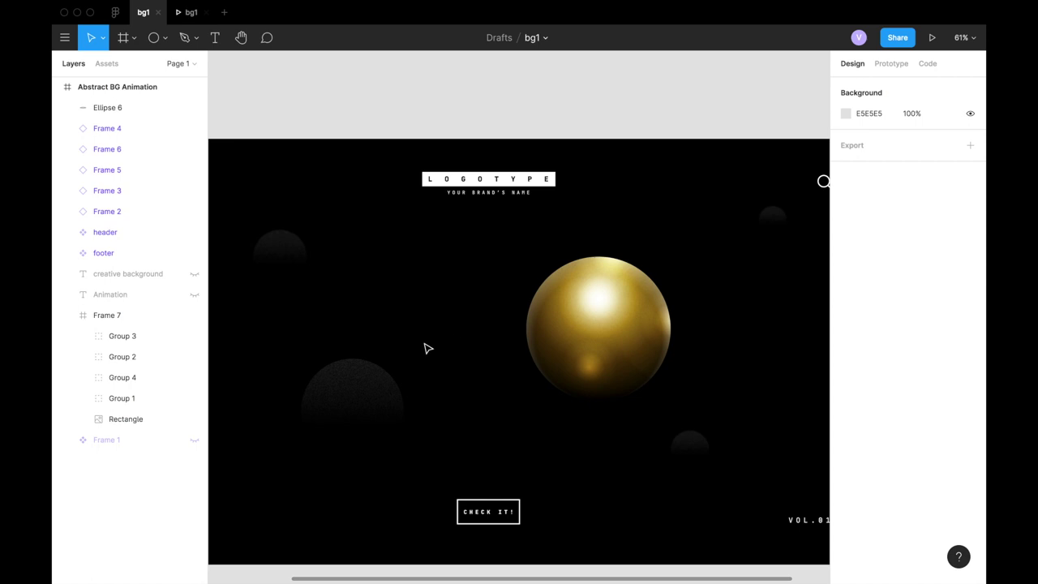
click(97, 315)
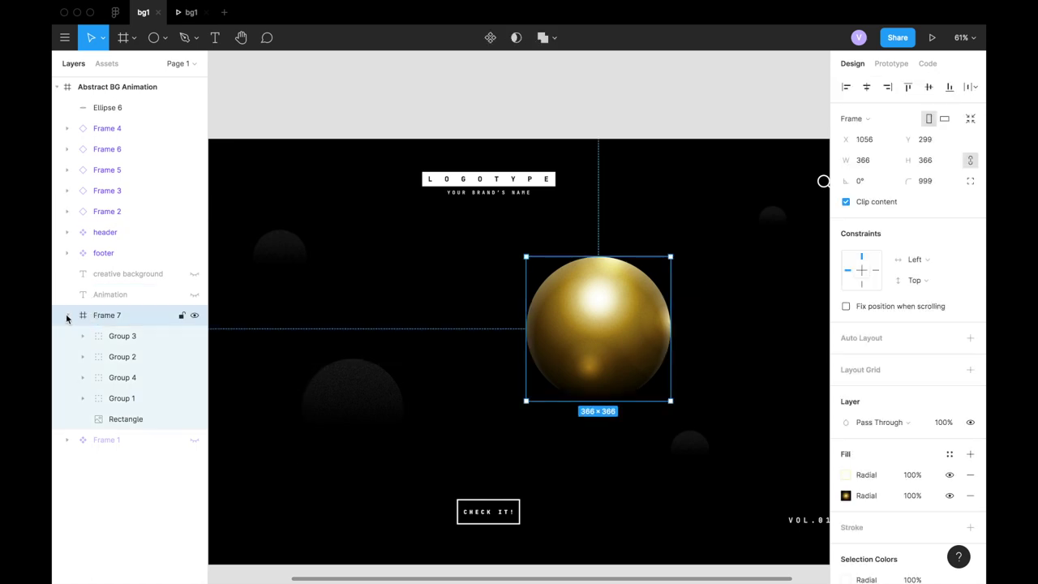
click(68, 316)
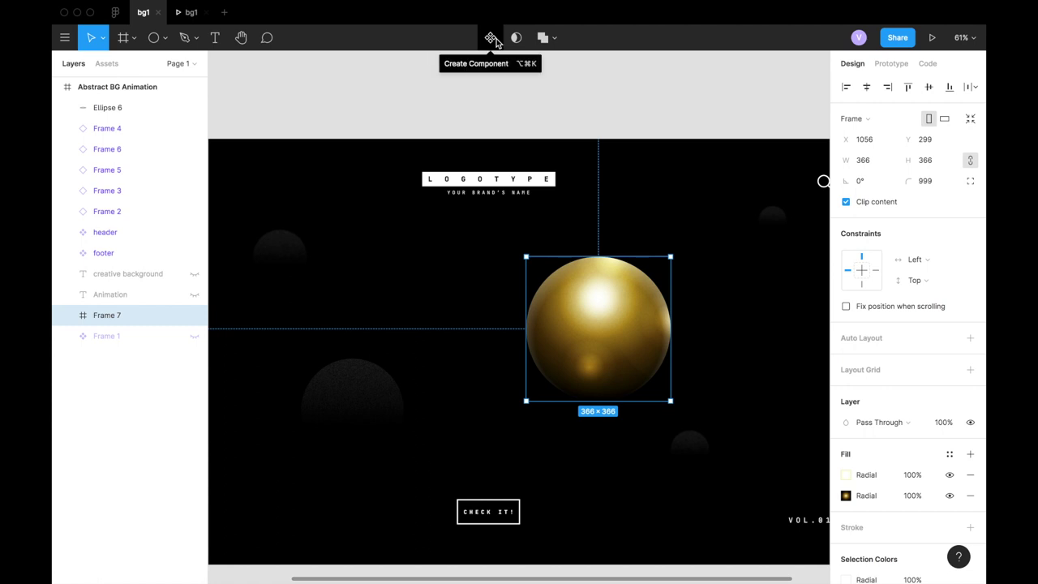
click(493, 39)
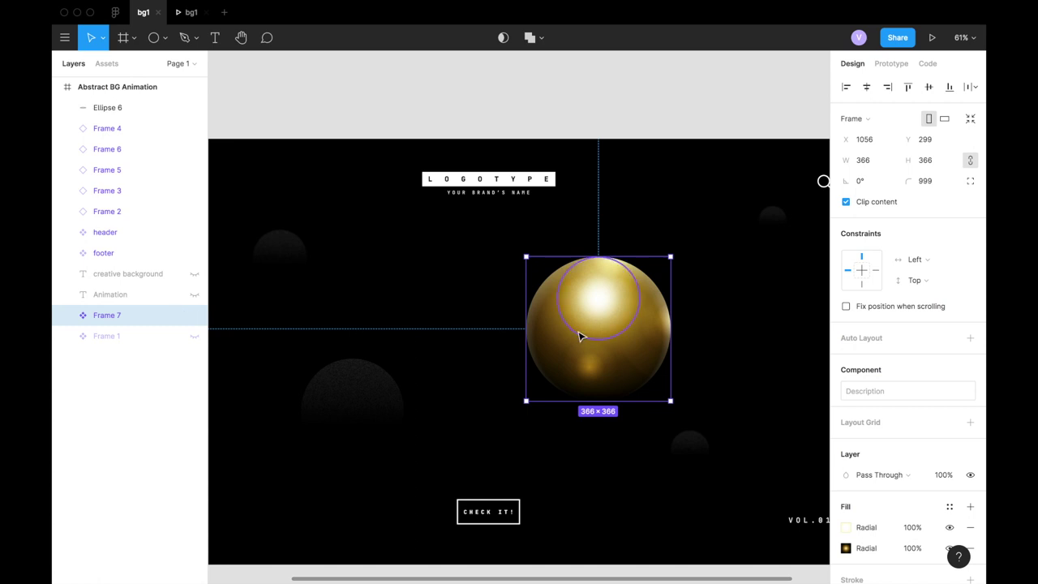
Paste a sphere instance on the left and shrink it to 148 px.
key(ctrl+v)
drag(589, 336, 410, 310)
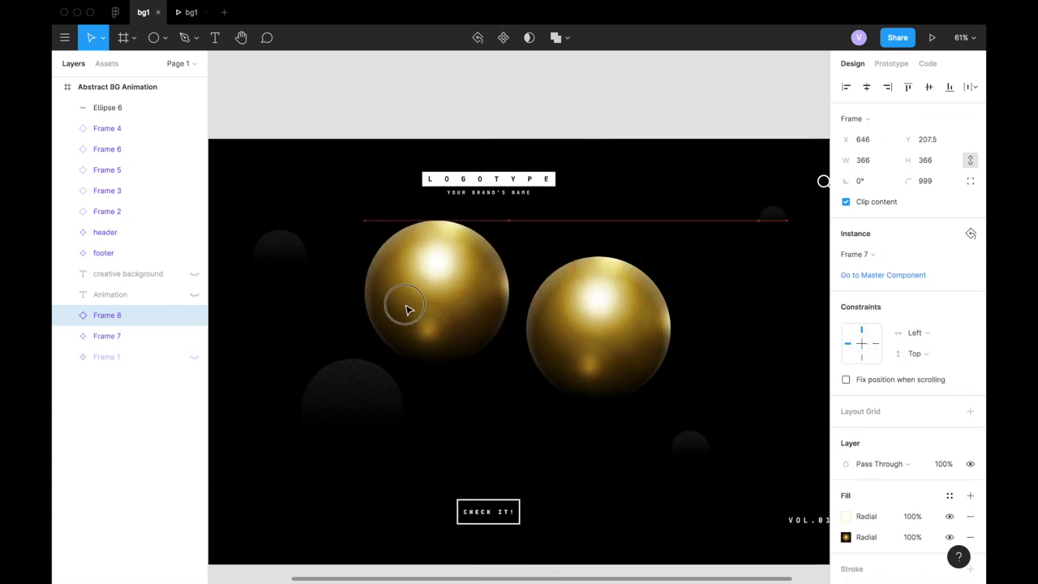
drag(464, 364, 379, 282)
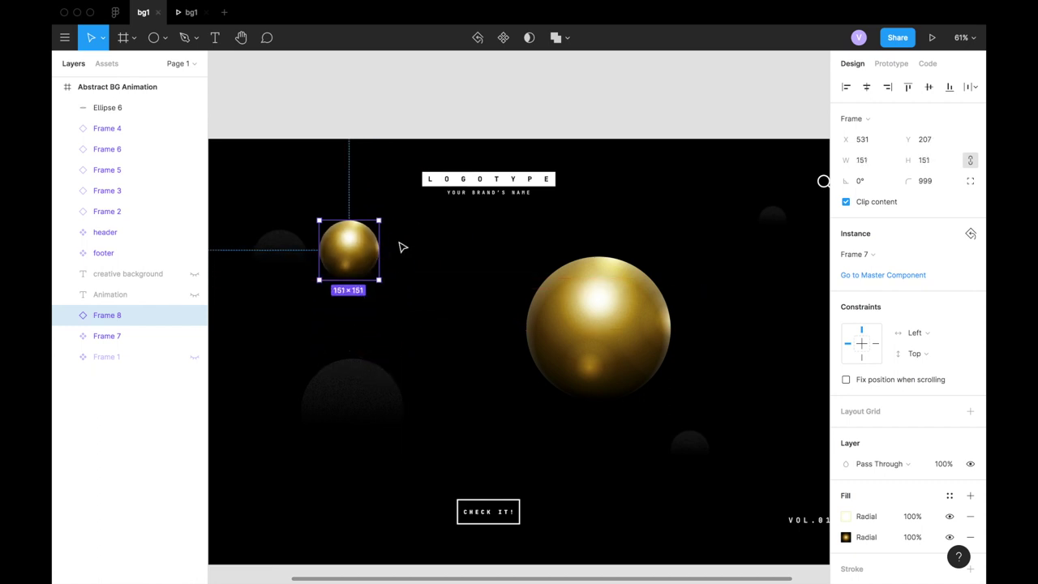
mouse_move(384, 223)
mouse_down()
mouse_move(368, 245)
mouse_move(311, 255)
mouse_move(335, 248)
mouse_move(360, 287)
mouse_up()
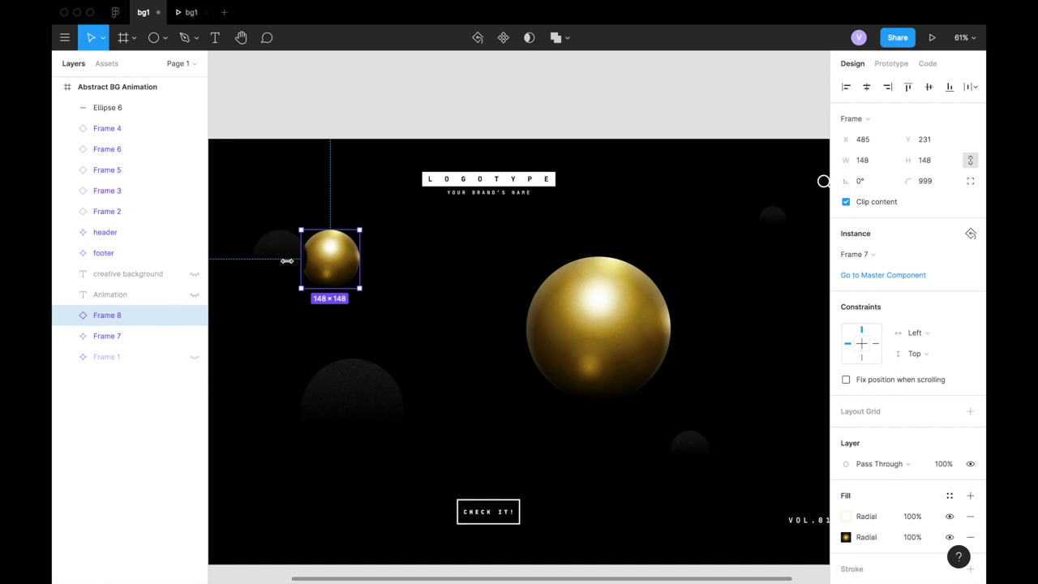
Hide Frame 3, move the small sphere into its spot, and add a Drop Shadow.
click(194, 191)
drag(329, 248, 242, 248)
scroll(882, 543, down, 3)
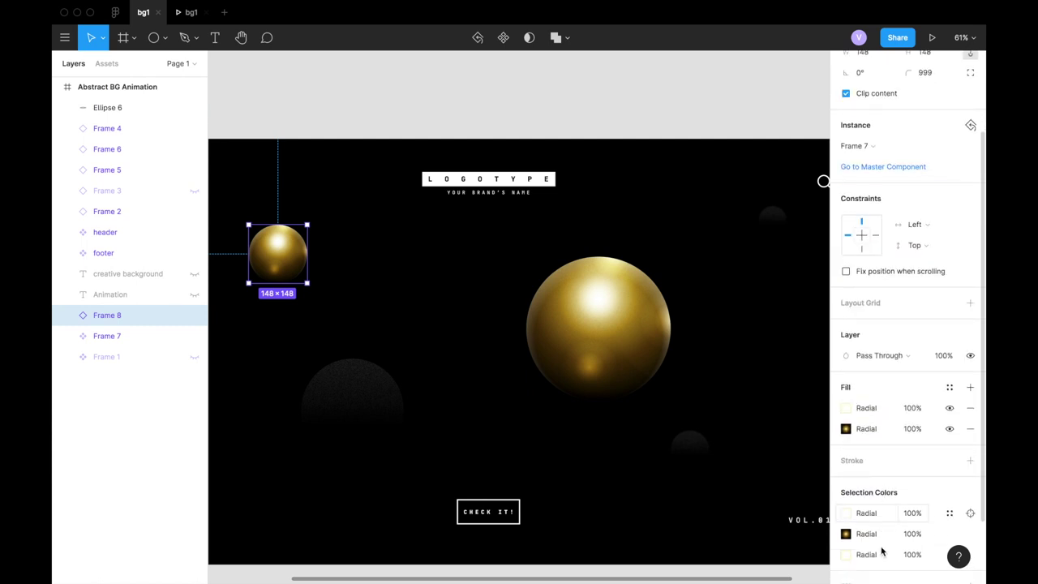
scroll(874, 544, down, 2)
scroll(870, 540, down, 1)
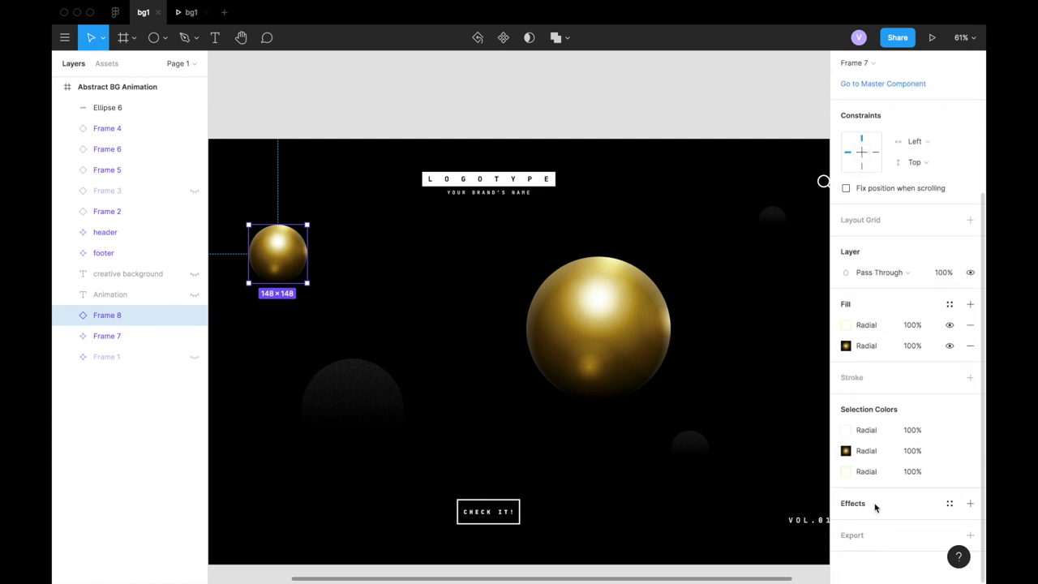
click(873, 502)
scroll(879, 504, down, 1)
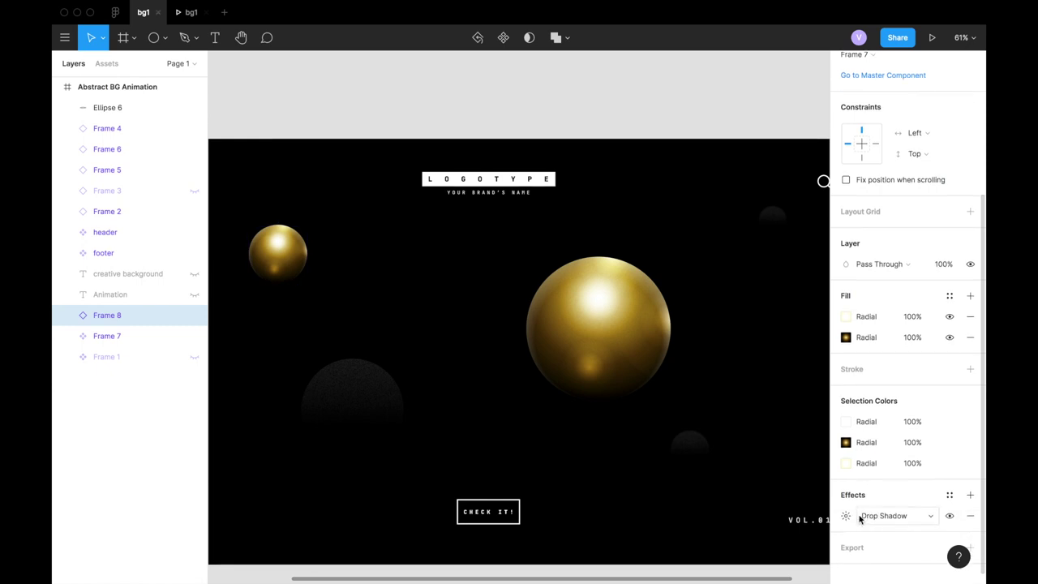
Change the small sphere's drop shadow into a Layer Blur of 6.
click(846, 517)
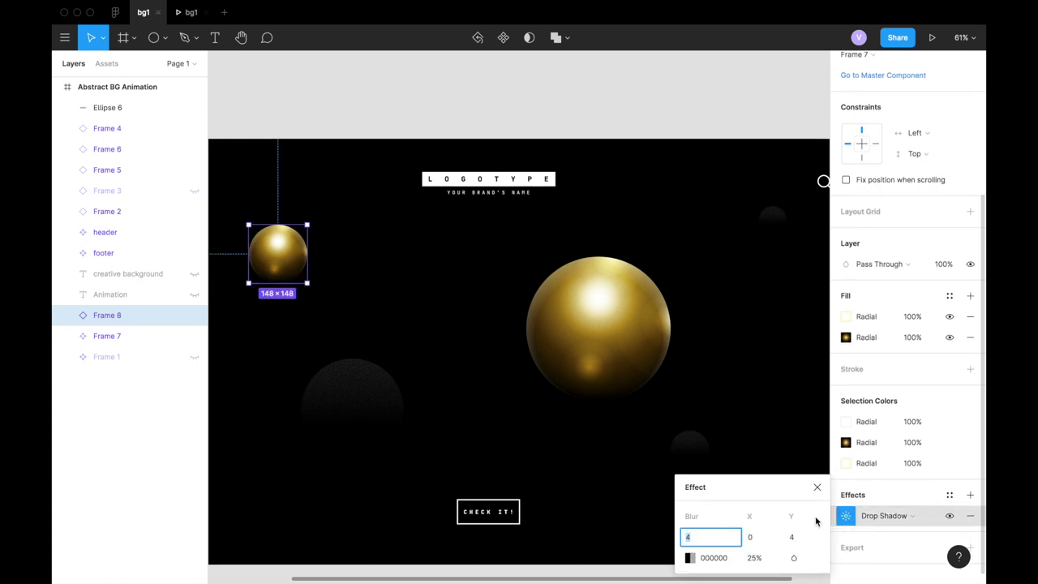
click(818, 488)
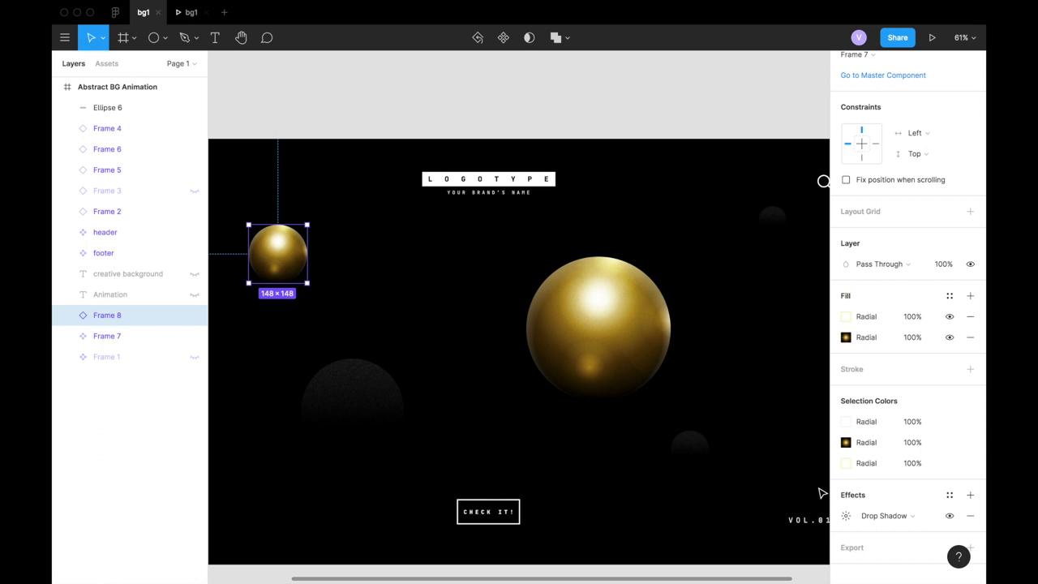
scroll(880, 519, down, 1)
click(908, 504)
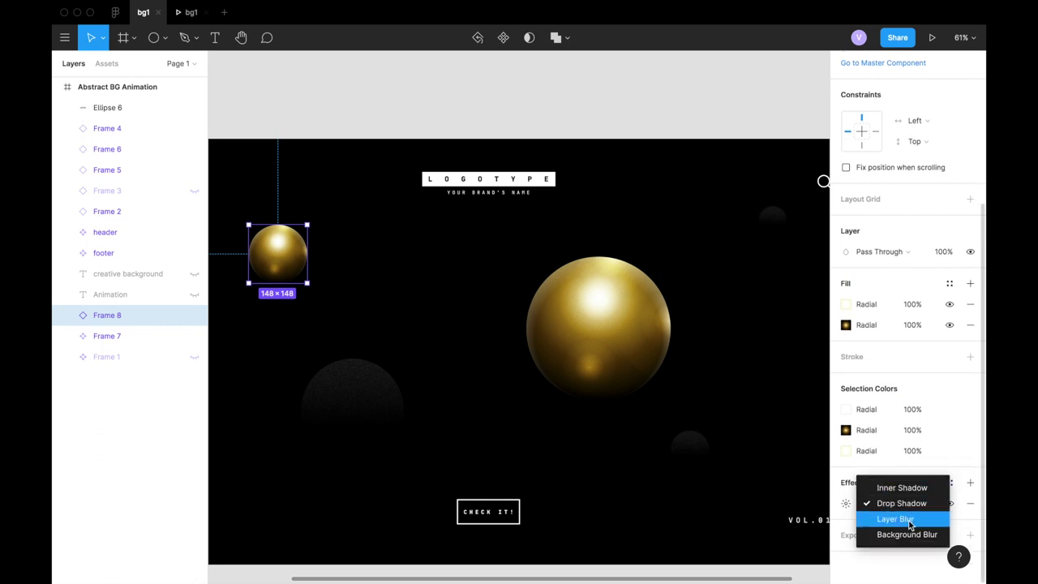
click(910, 525)
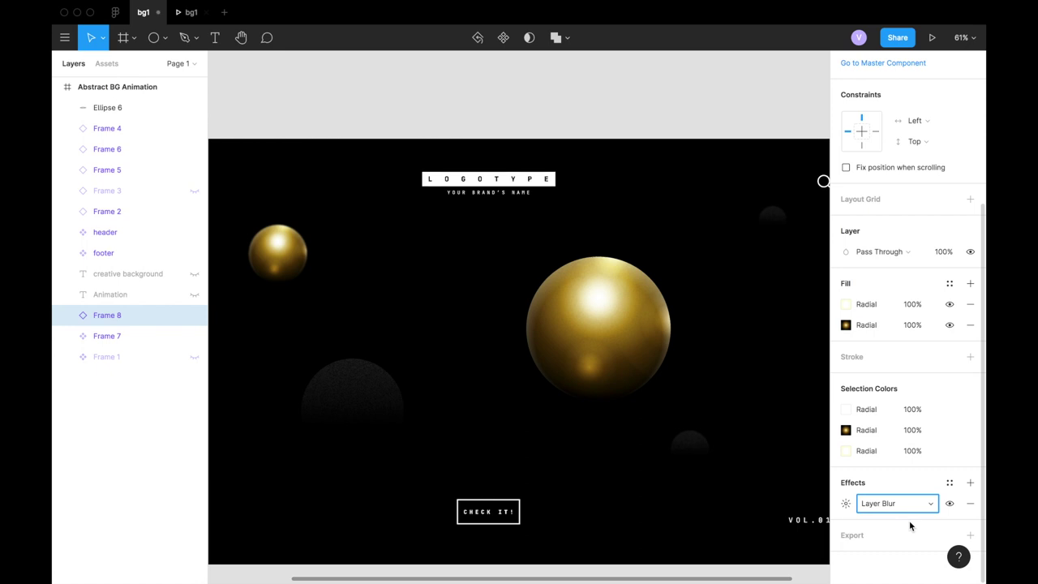
click(846, 503)
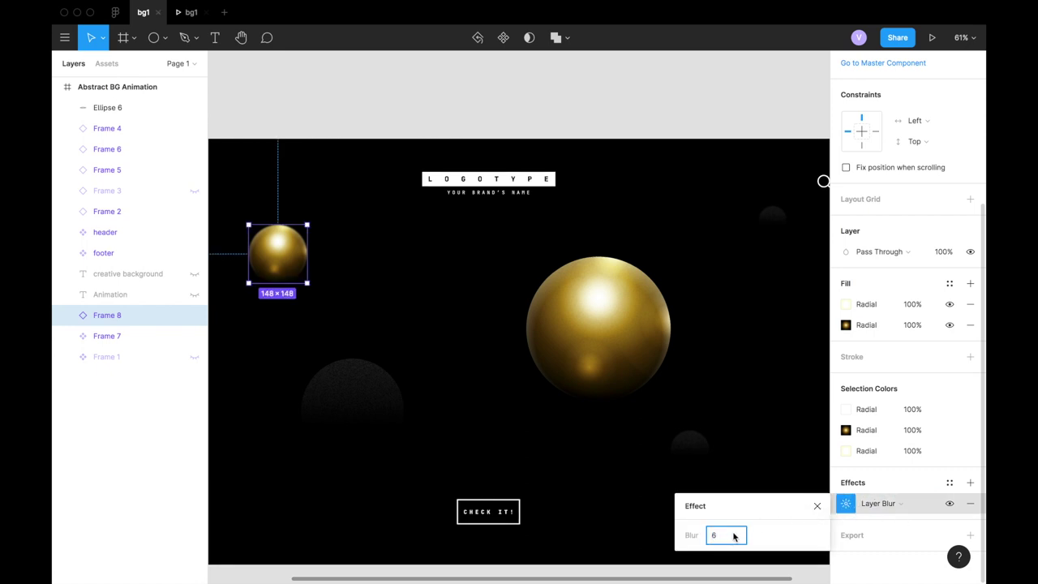
key(Return)
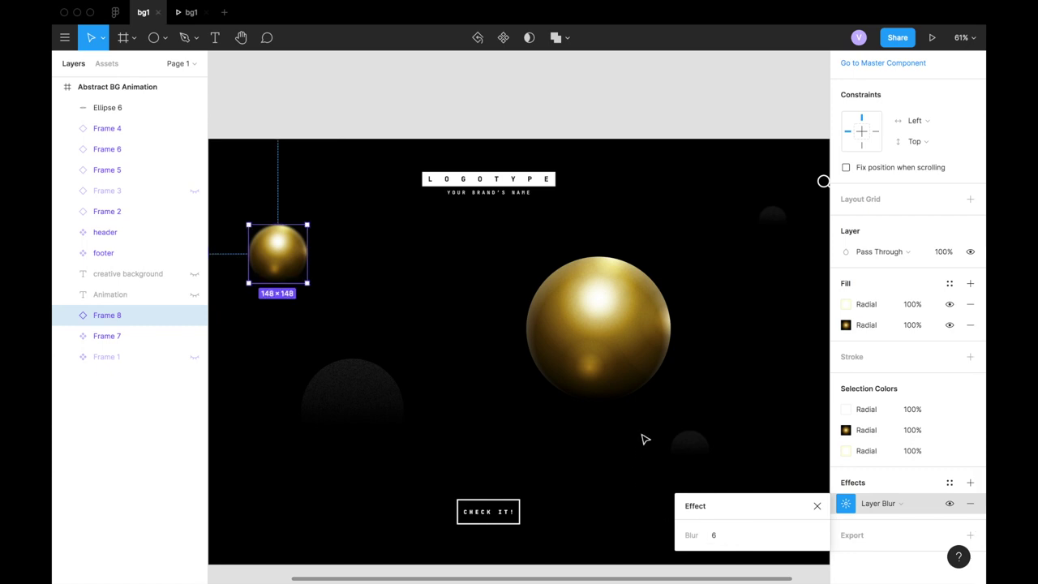
click(816, 505)
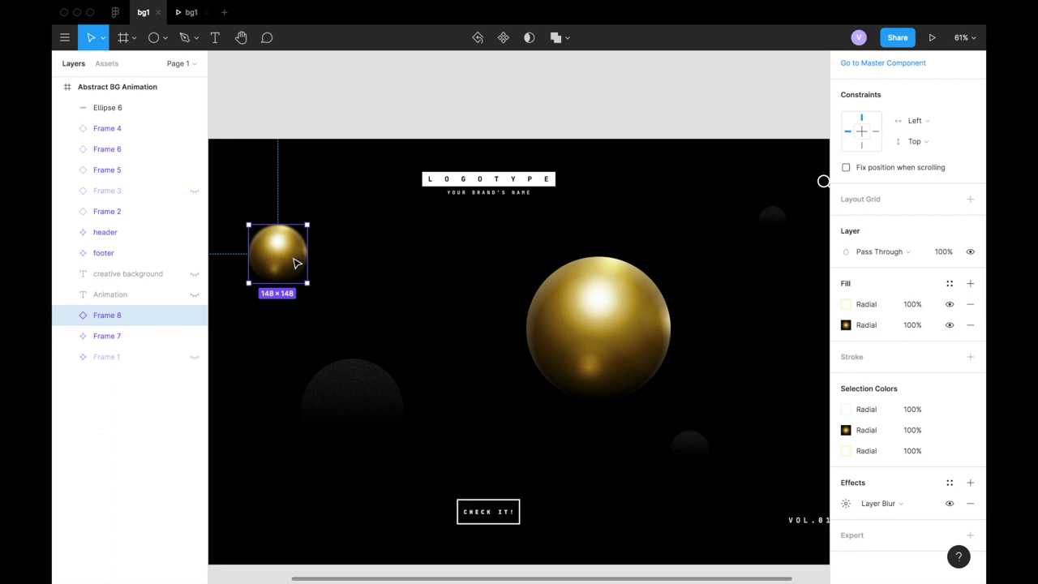
key(ctrl+d)
Move the duplicated sphere into the top-right corner of the banner.
drag(296, 263, 659, 258)
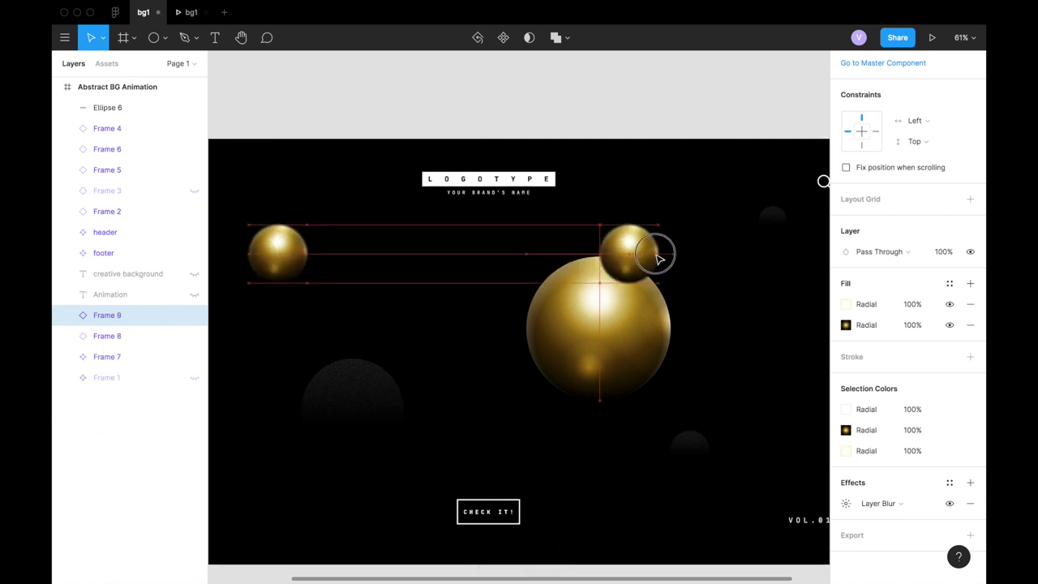
scroll(658, 258, down, 2)
scroll(658, 258, down, 2)
scroll(660, 258, down, 2)
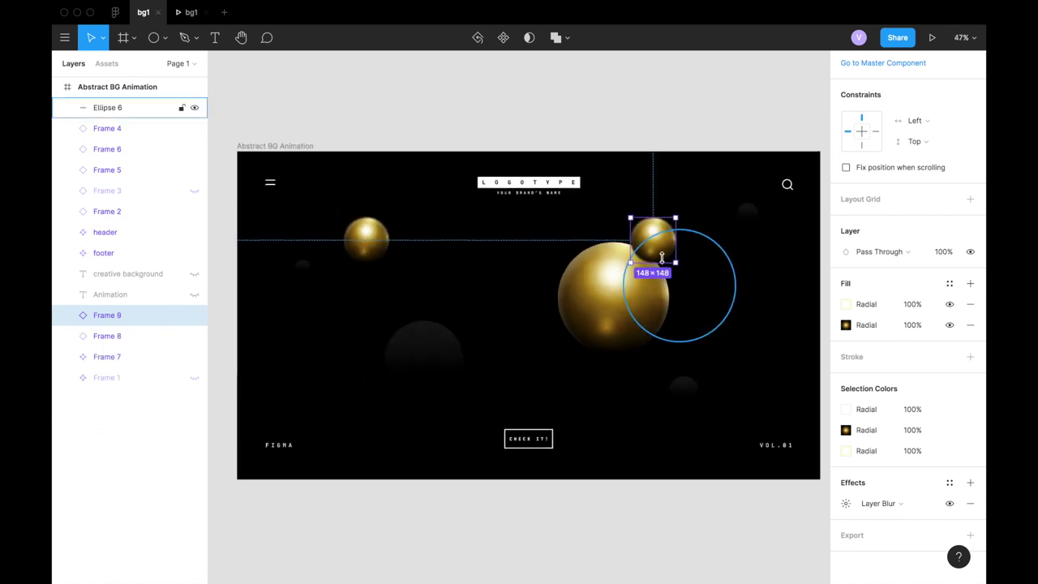
drag(662, 258, 724, 246)
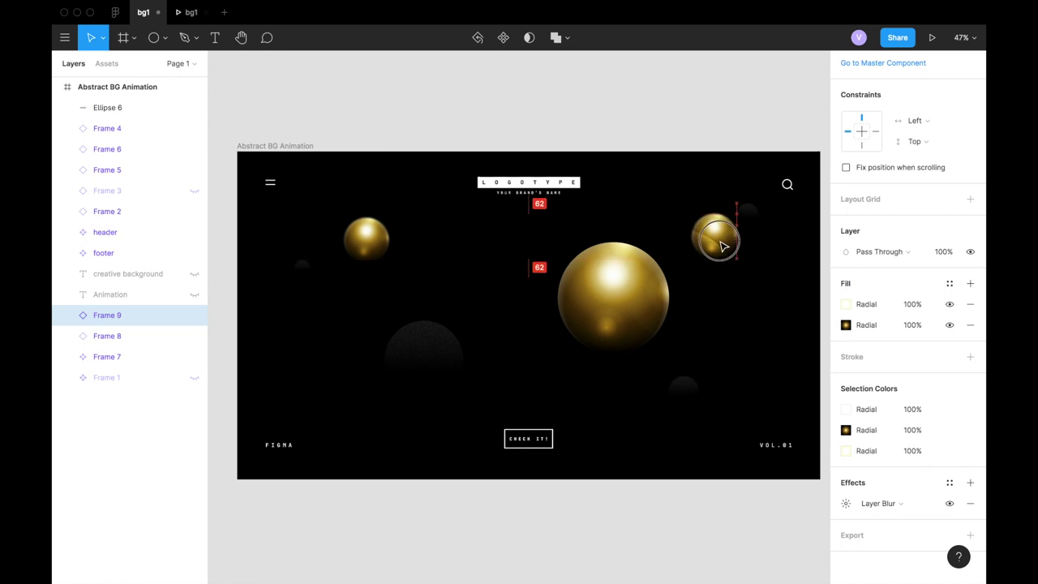
drag(724, 246, 748, 214)
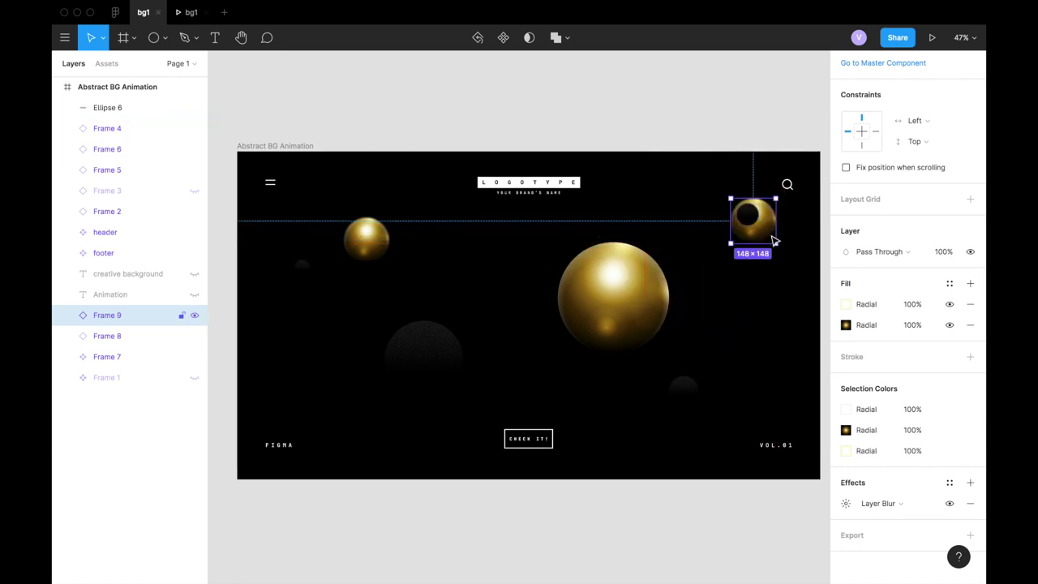
Shrink the copy to 73×73, hide Frame 6, and show the Animation and creative background text.
drag(775, 241, 737, 205)
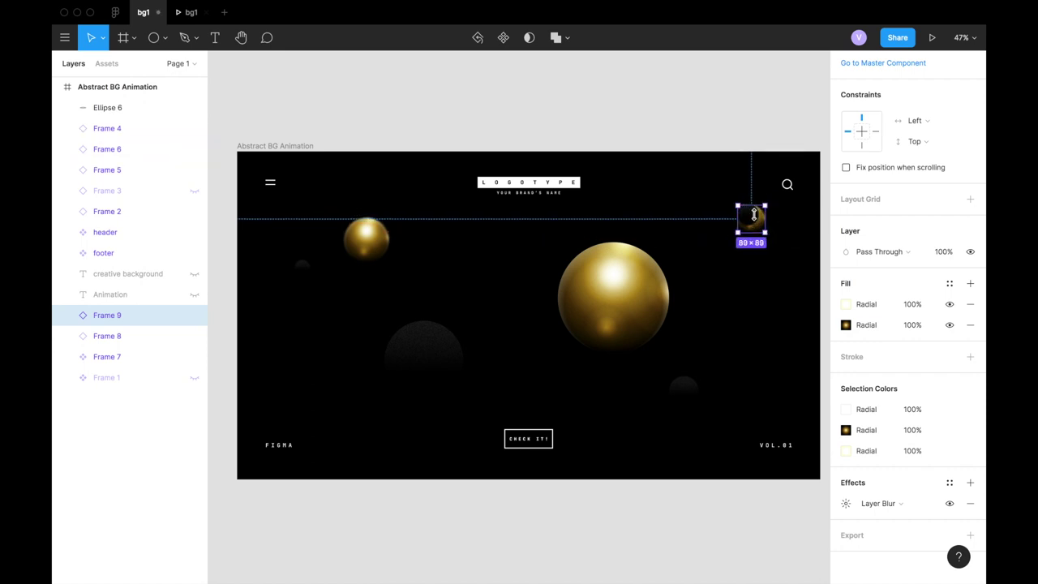
click(194, 149)
drag(768, 232, 751, 217)
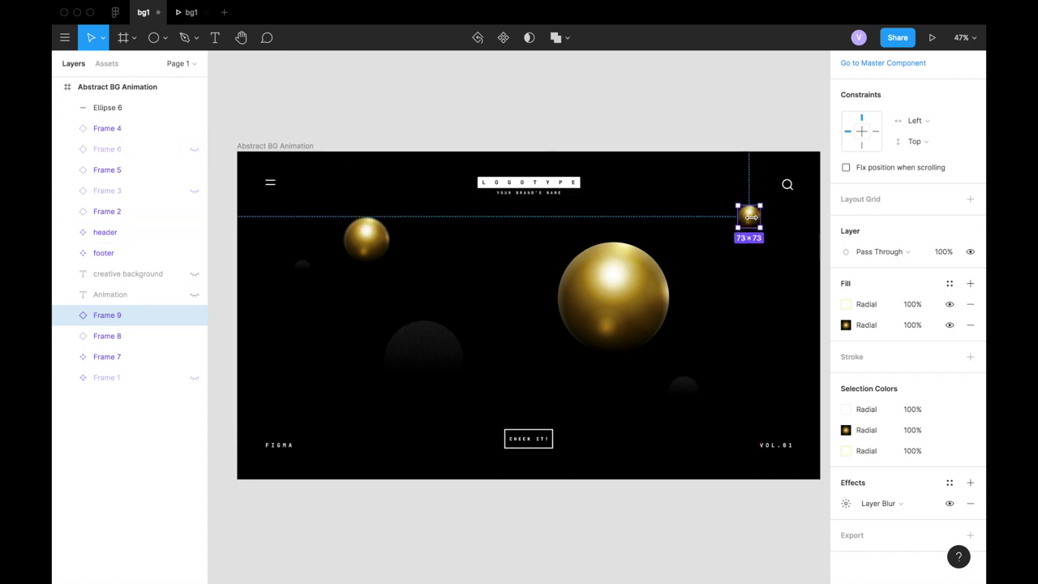
drag(750, 217, 750, 220)
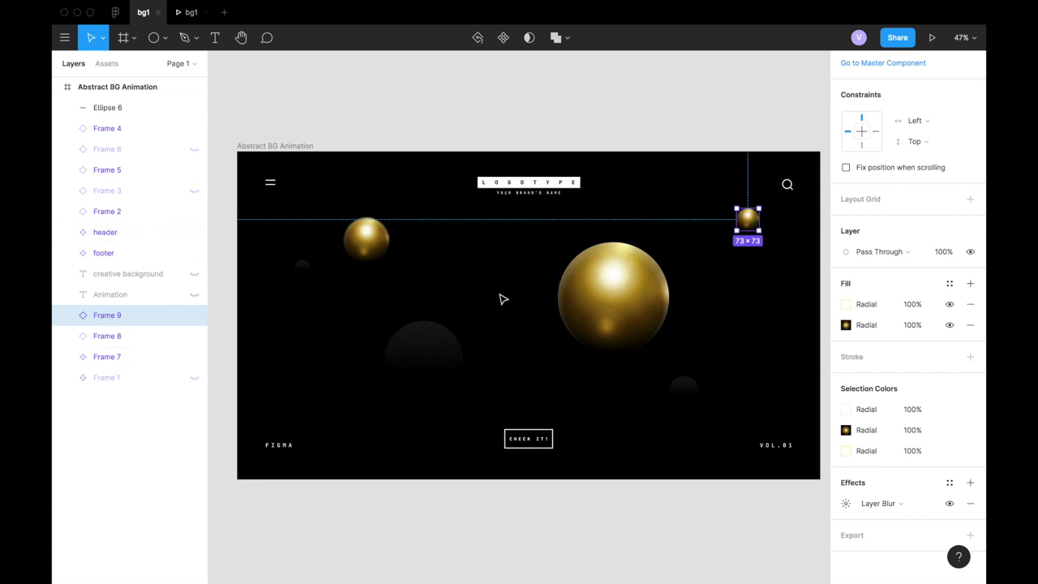
click(195, 294)
click(194, 274)
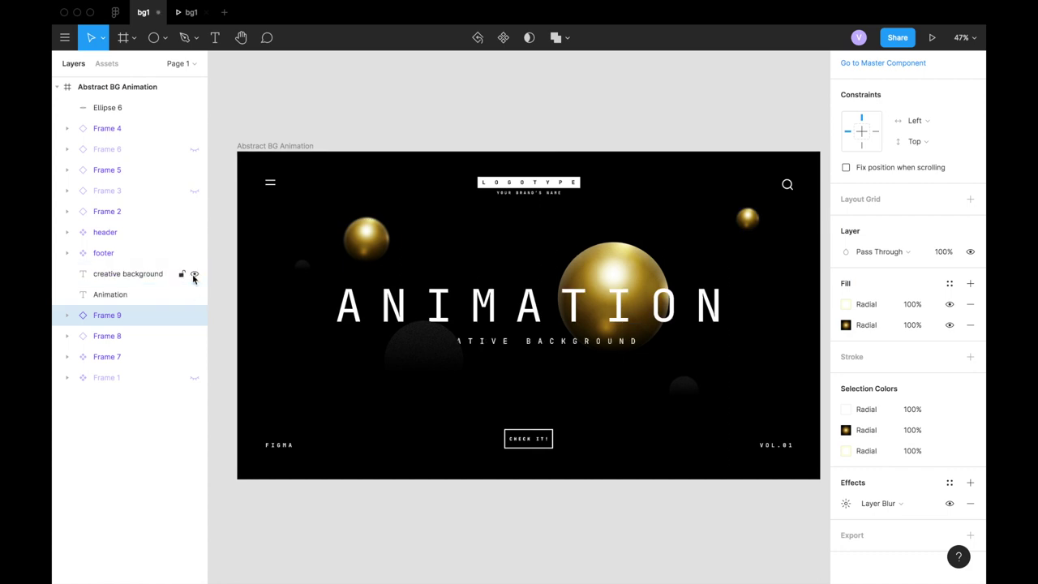
Replace the ANIMATION headline text with 'Golden'.
click(438, 350)
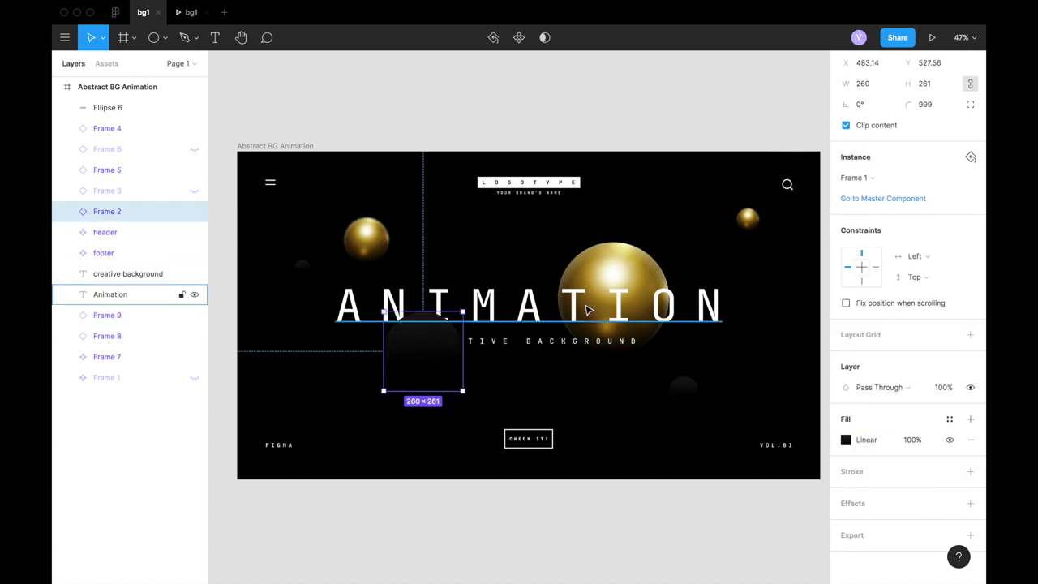
click(176, 278)
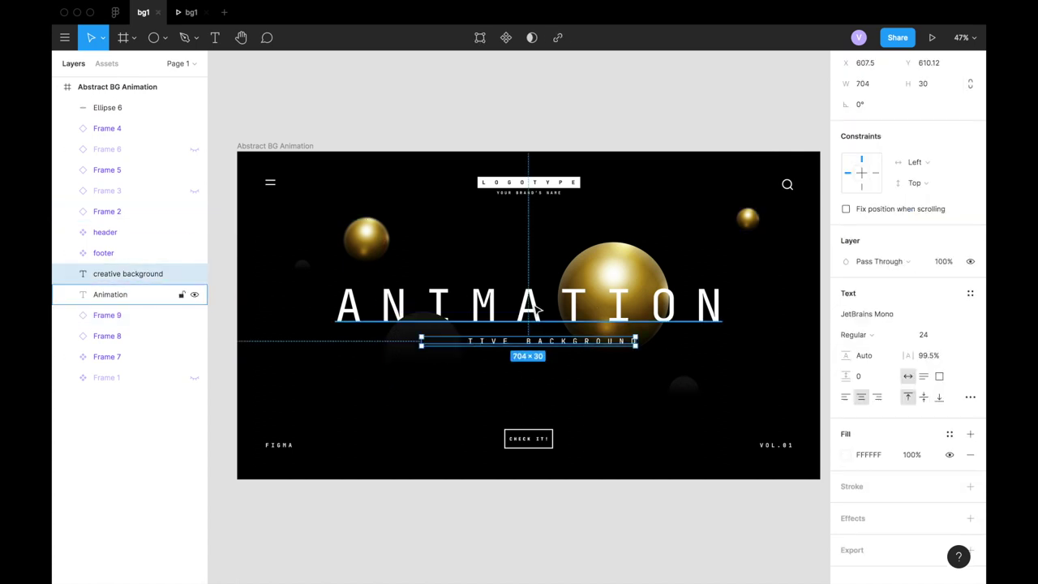
click(531, 304)
text(Golden)
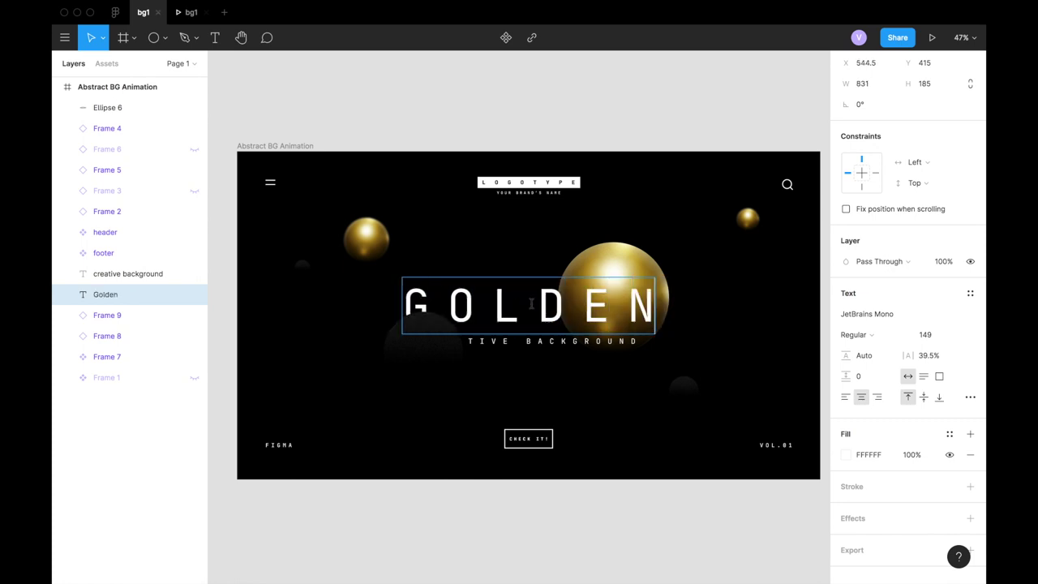
key(Escape)
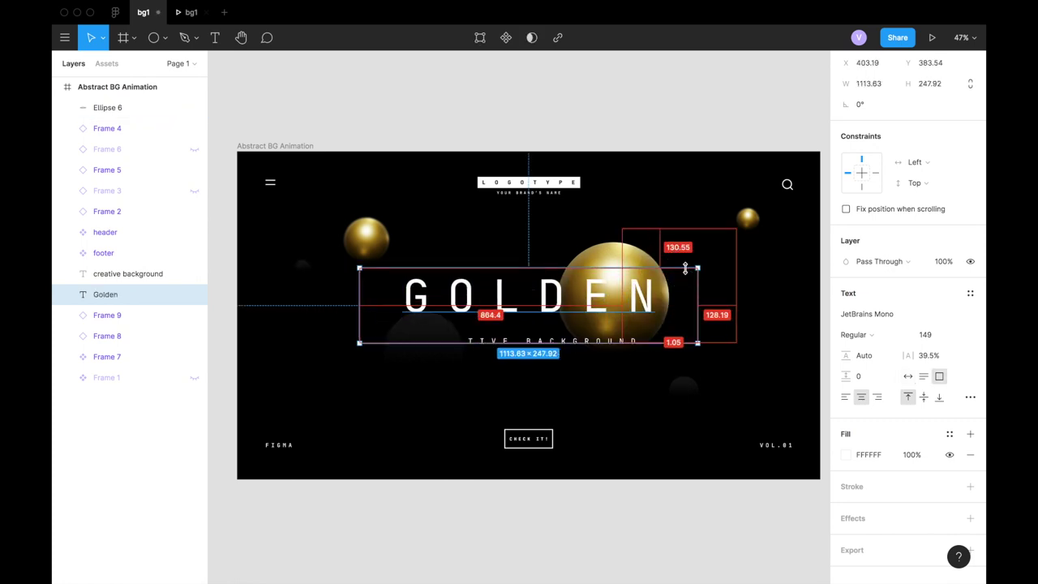
Raise the GOLDEN headline to font size 175 with 53.5% letter spacing.
click(925, 334)
key(Up)
key(Up)
key(Up)
drag(908, 355, 928, 357)
click(766, 328)
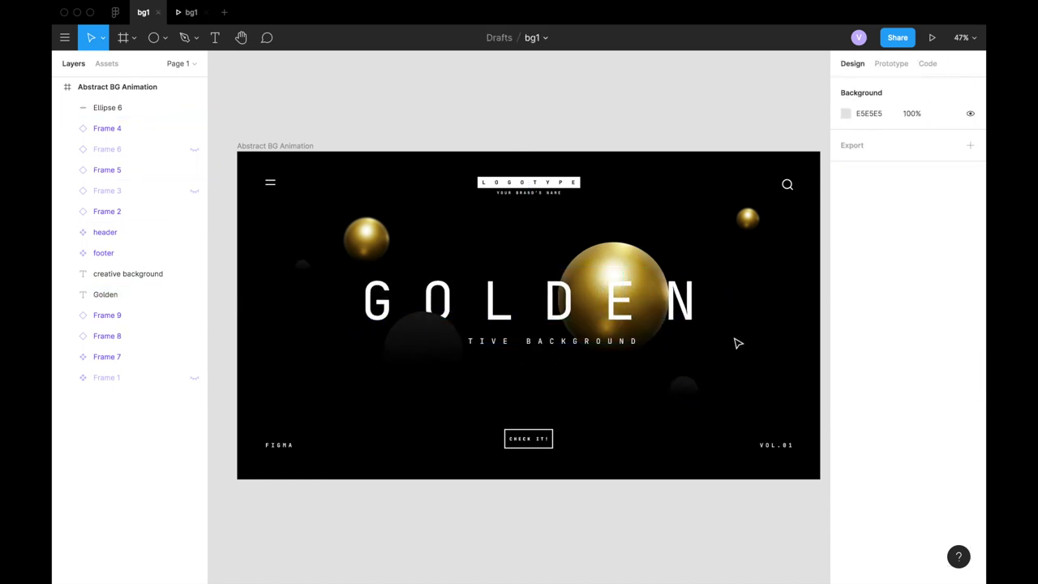
click(748, 219)
Paste a copy of the small sphere below the headline and move Frame 10 to the top of the layers.
key(ctrl+c)
key(ctrl+v)
mouse_move(747, 219)
mouse_down()
mouse_move(539, 393)
mouse_move(473, 379)
mouse_up()
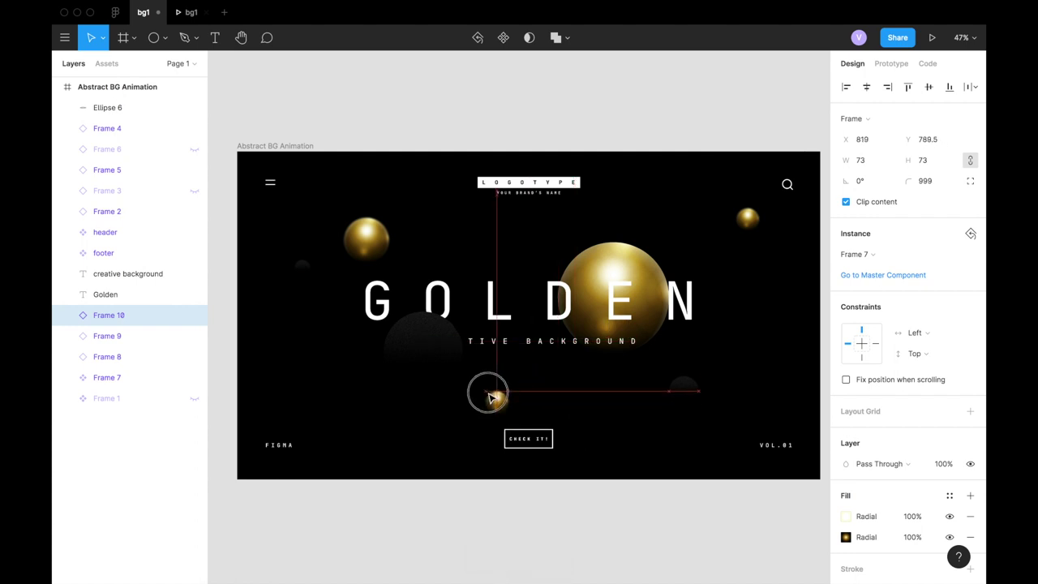
drag(473, 379, 472, 377)
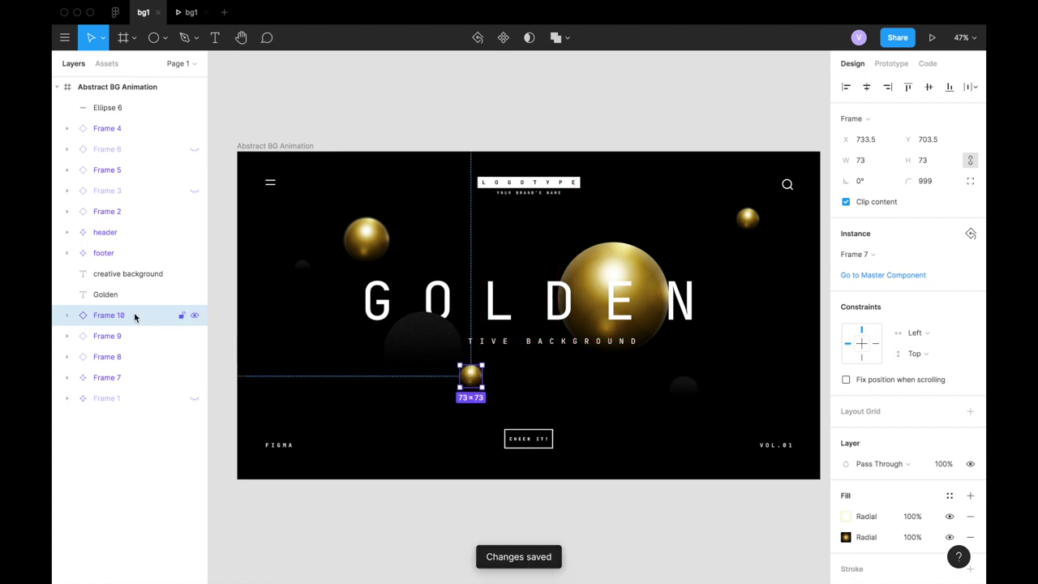
drag(135, 316, 136, 233)
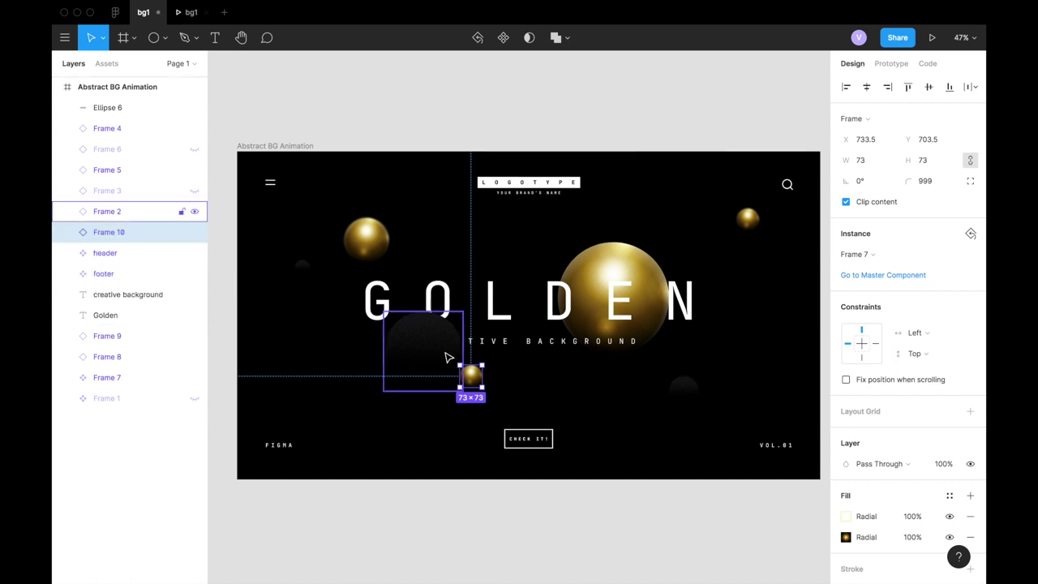
drag(470, 375, 461, 368)
drag(202, 226, 148, 122)
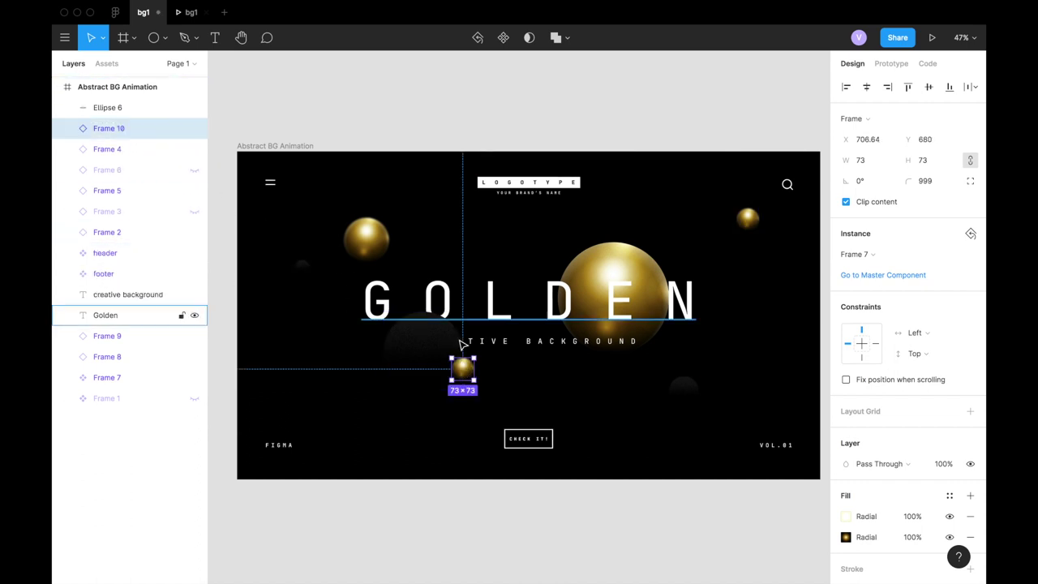
Resize Frame 10 to 57×57 and fine-tune its position below the headline.
drag(474, 357, 469, 365)
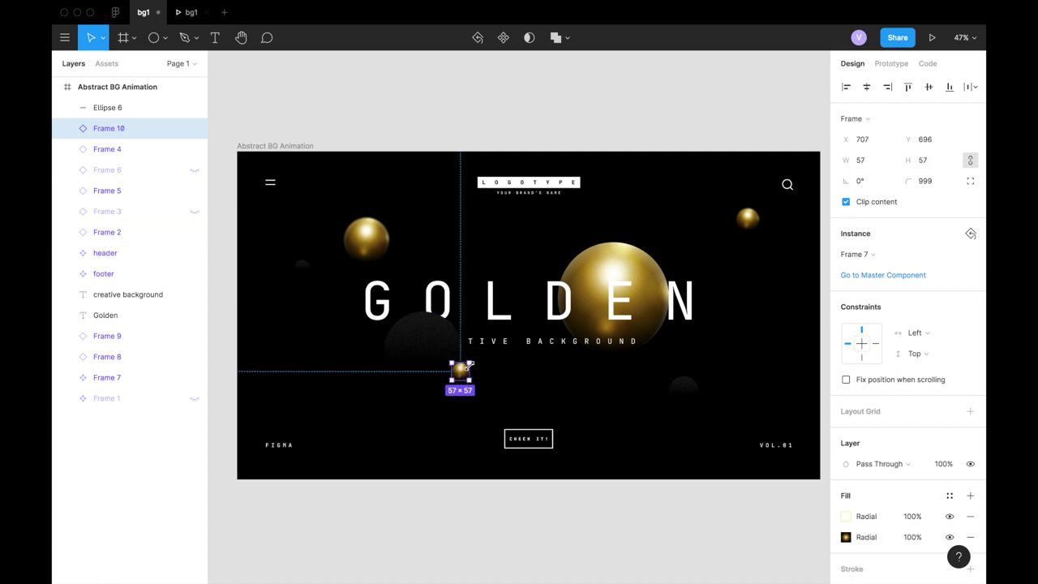
drag(460, 371, 432, 375)
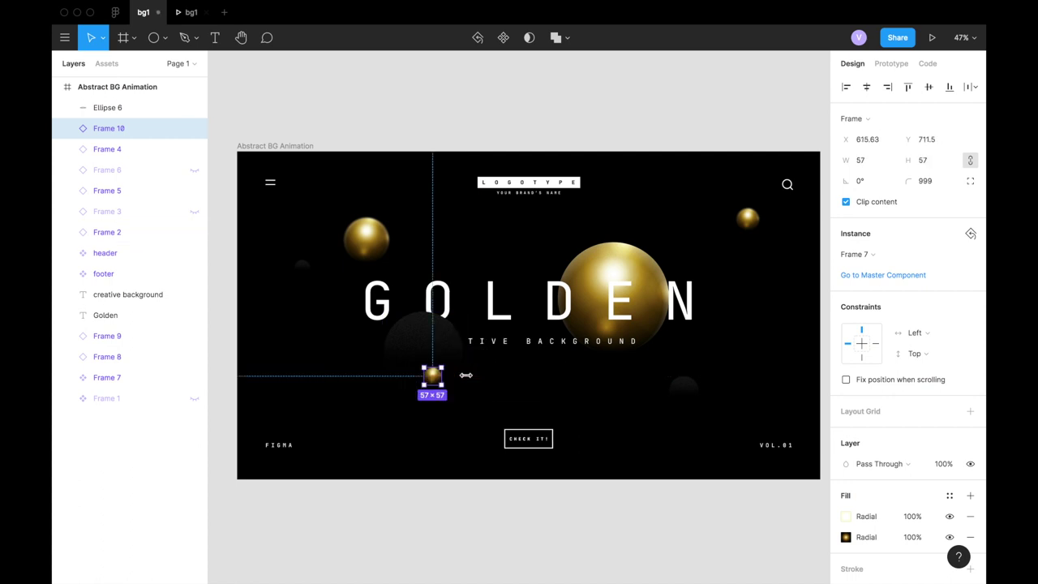
click(681, 392)
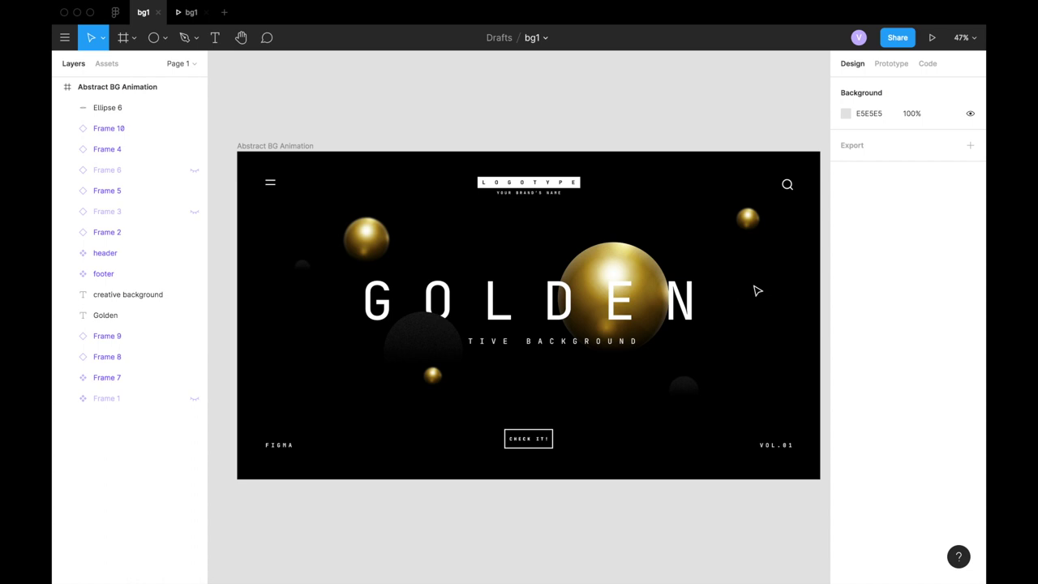
drag(429, 376, 442, 388)
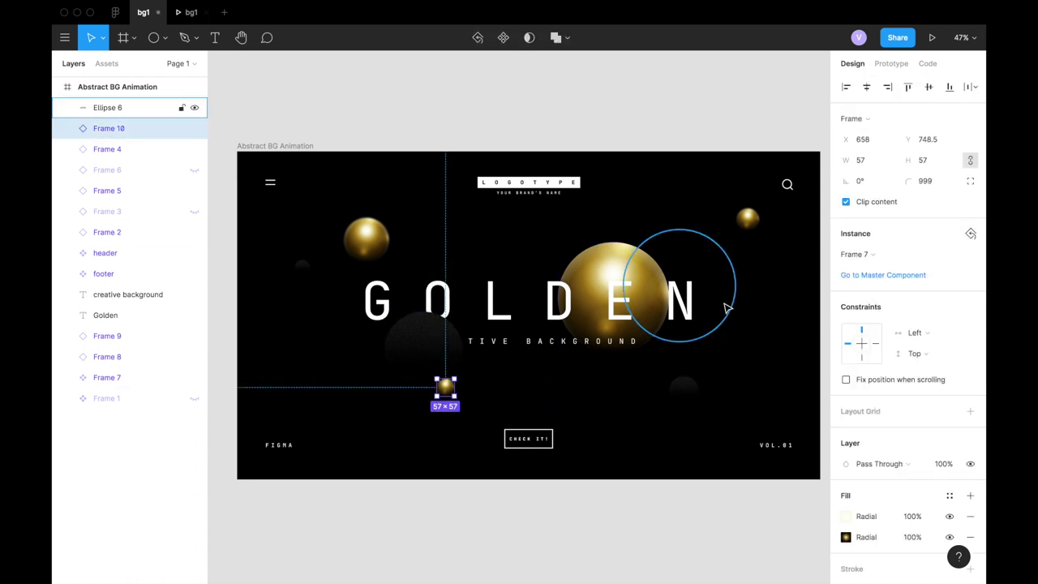
click(712, 347)
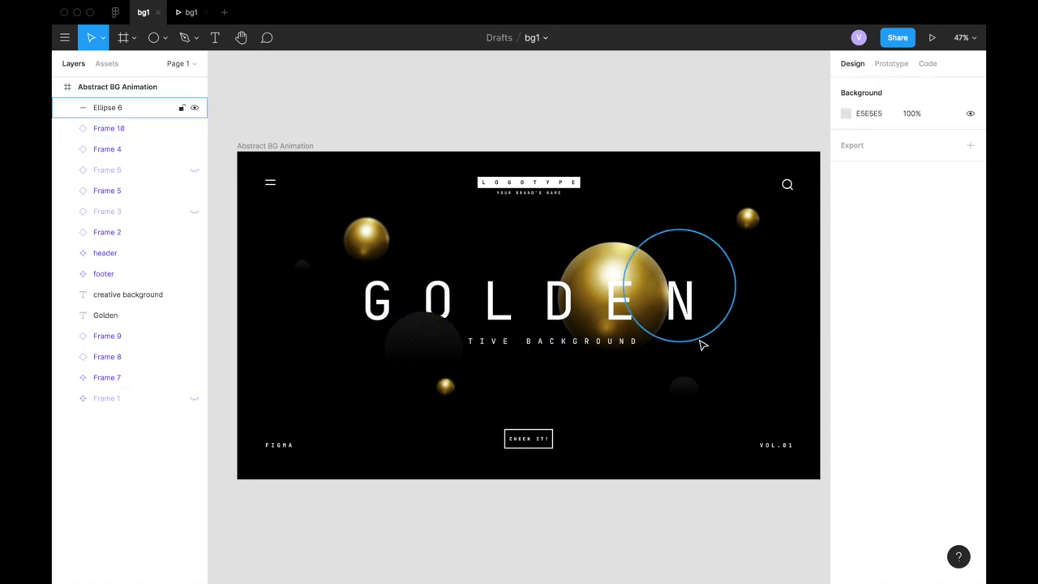
click(448, 389)
Set the small sphere's Layer Blur to 3.
scroll(905, 533, down, 2)
scroll(910, 551, down, 1)
scroll(906, 549, down, 1)
scroll(906, 550, down, 1)
scroll(904, 550, down, 1)
click(846, 549)
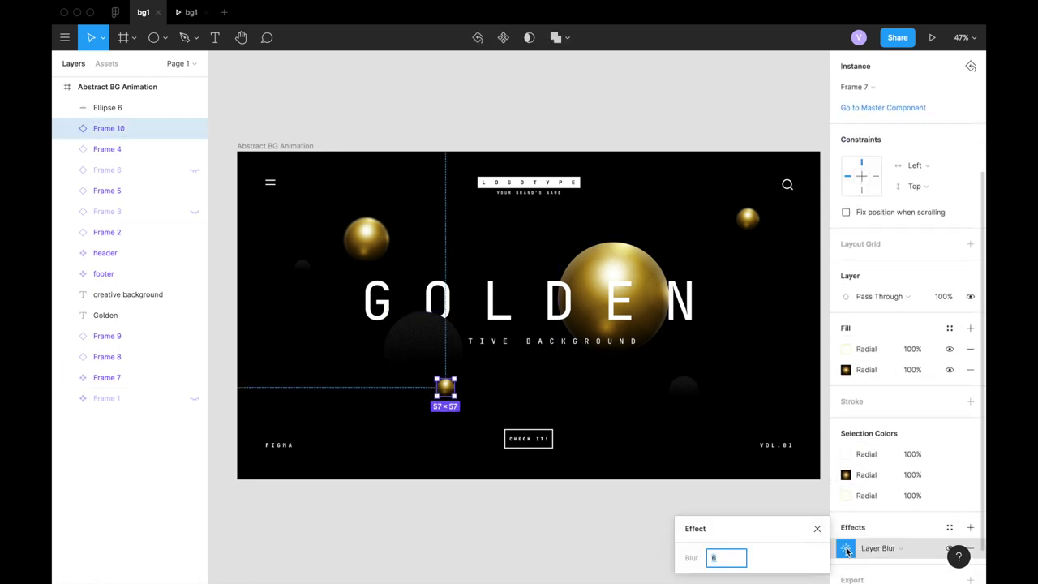
key(Return)
click(762, 336)
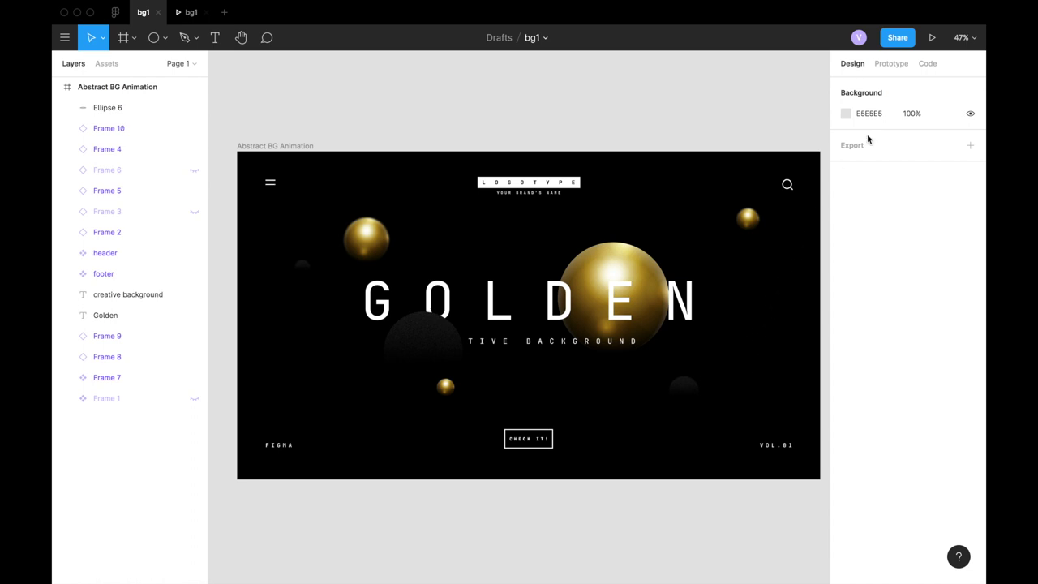
click(931, 37)
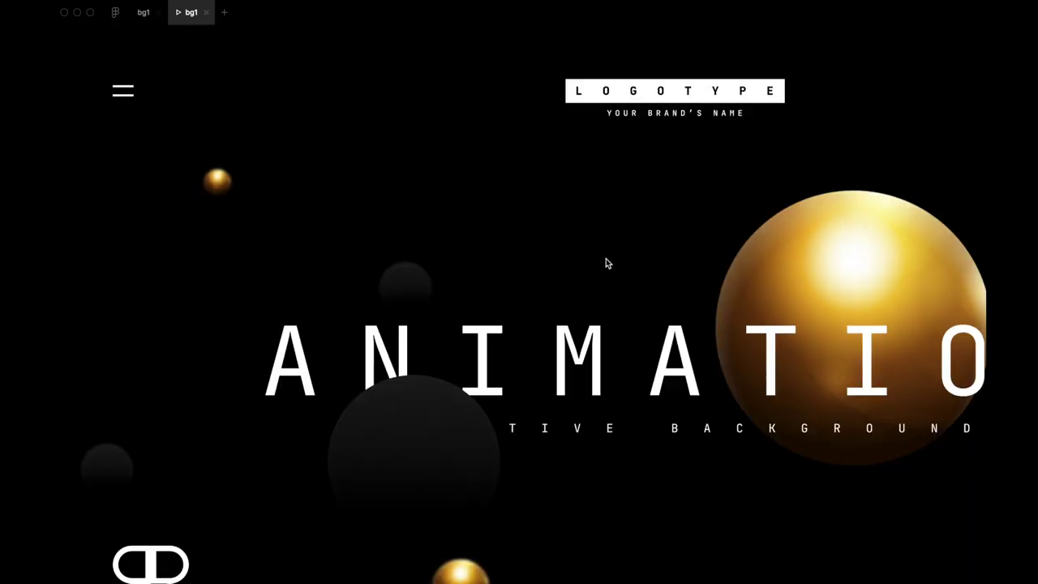
Fit the presented banner to the window with Shift+1.
key(shift+1)
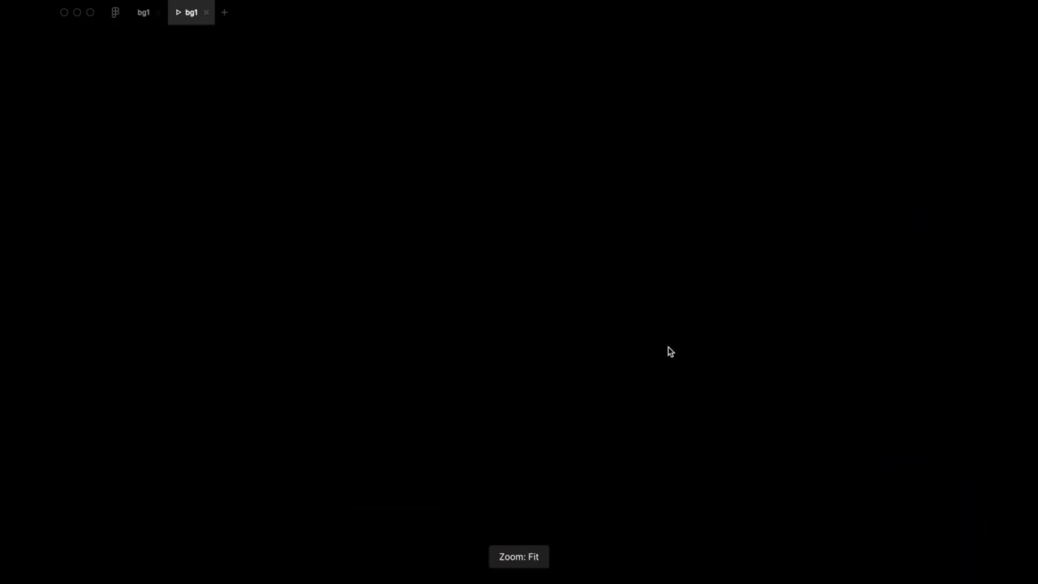